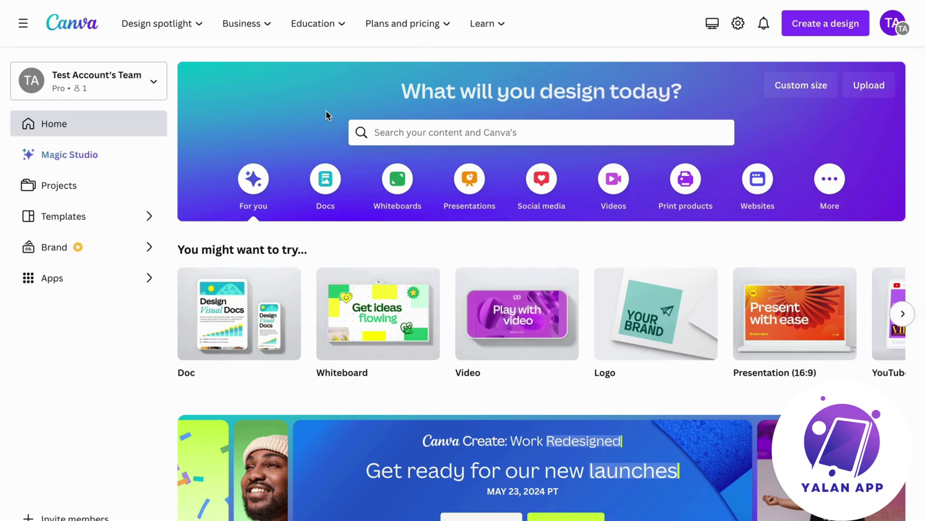
Step: Search Canva for 'logo' and filter the results to Canva templates
left_click(394, 126)
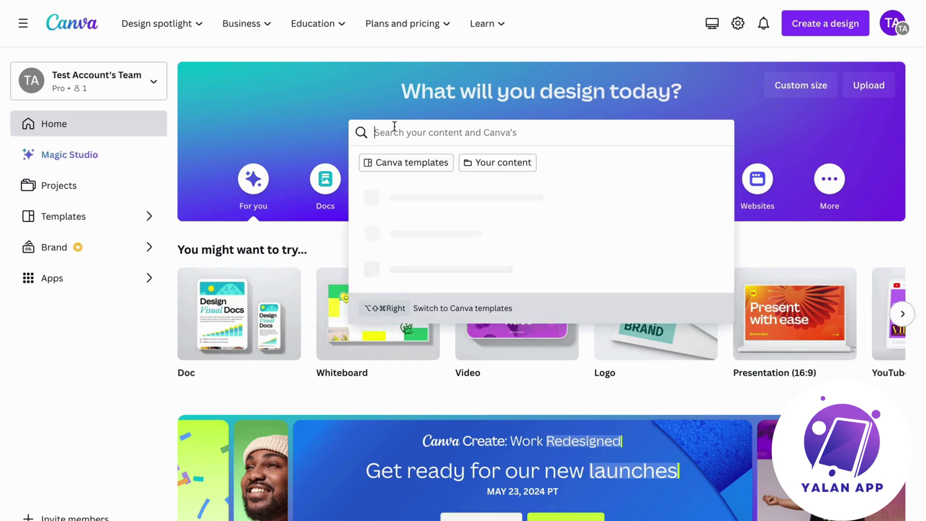
type("logo")
key("Return")
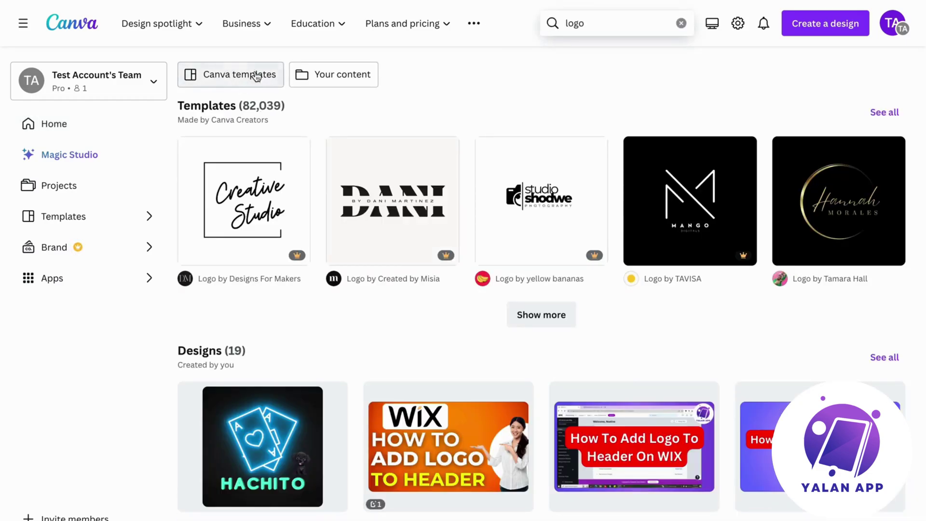
left_click(225, 79)
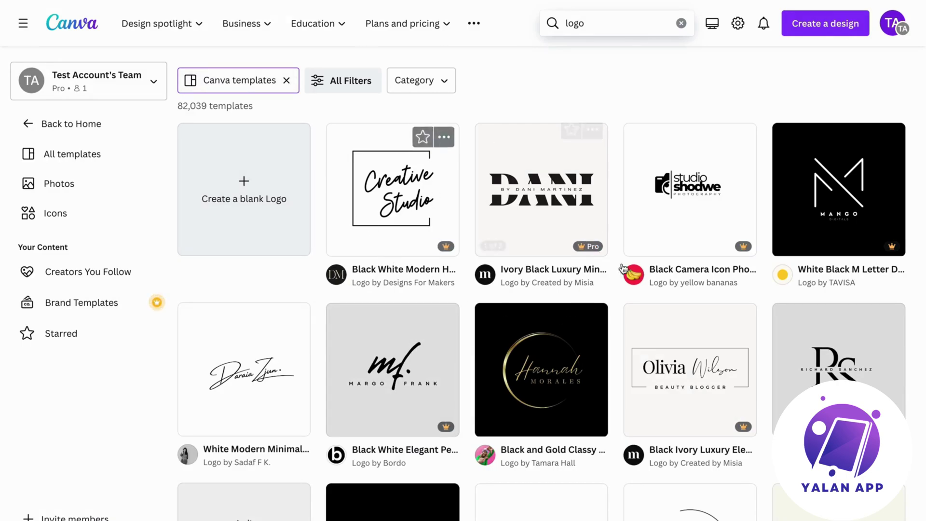
scroll(622, 308, "down", 1)
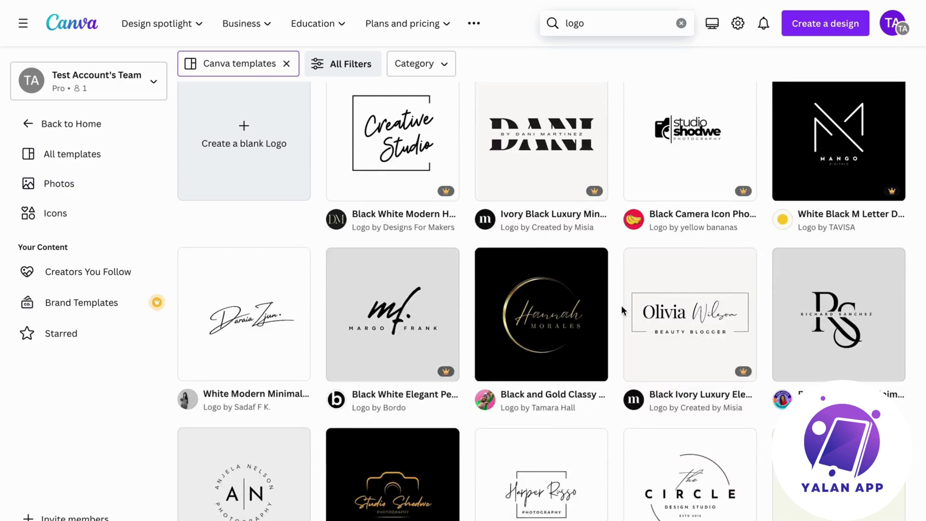
scroll(621, 304, "up", 1)
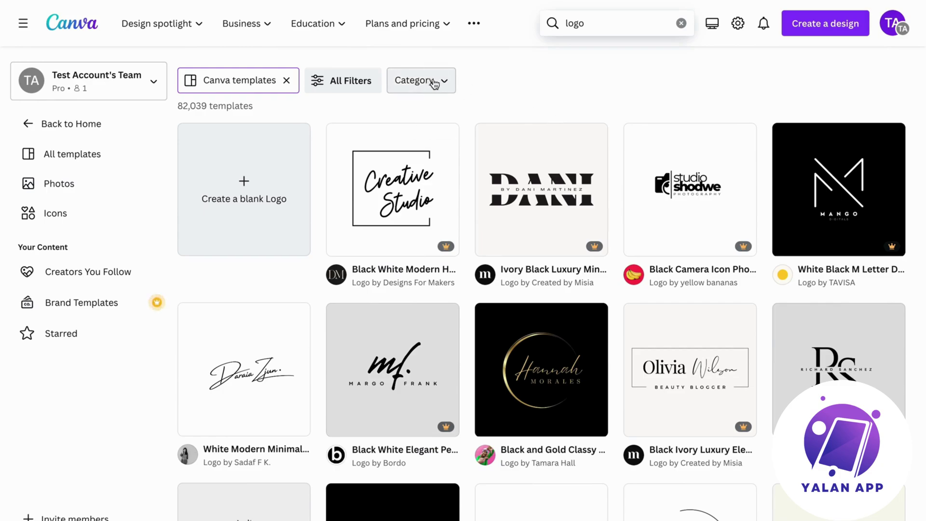
left_click(434, 82)
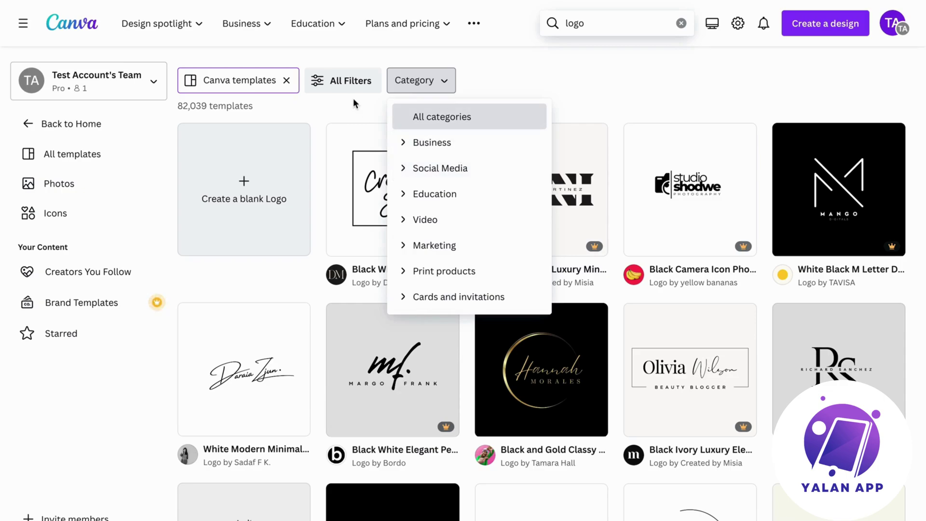
left_click(343, 82)
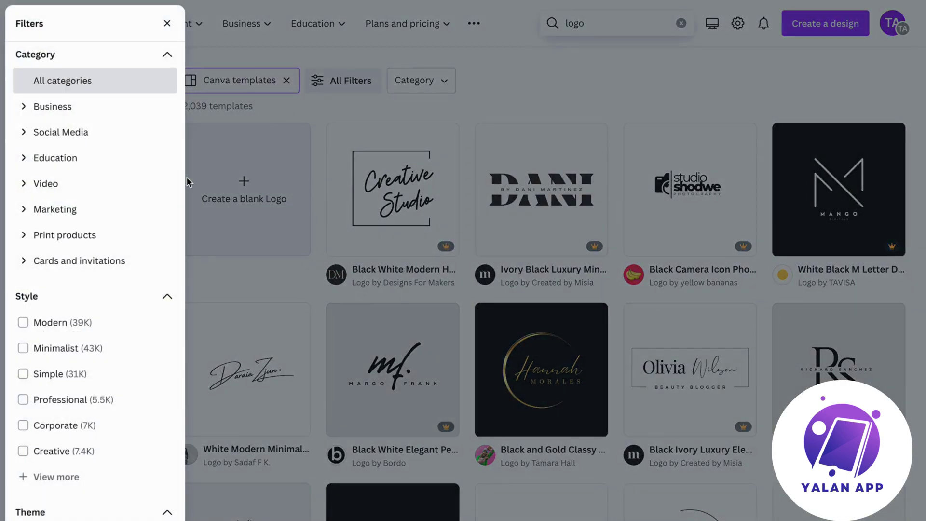
scroll(91, 296, "down", 5)
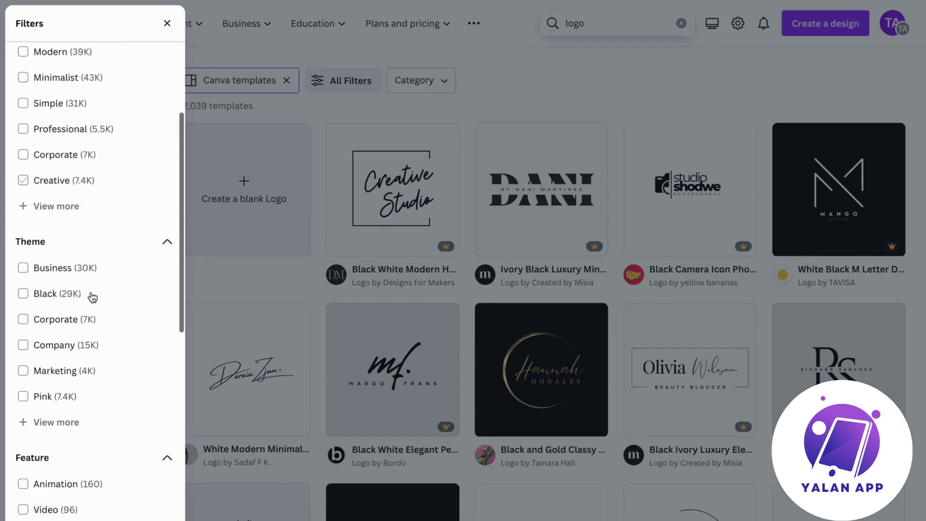
scroll(92, 297, "down", 10)
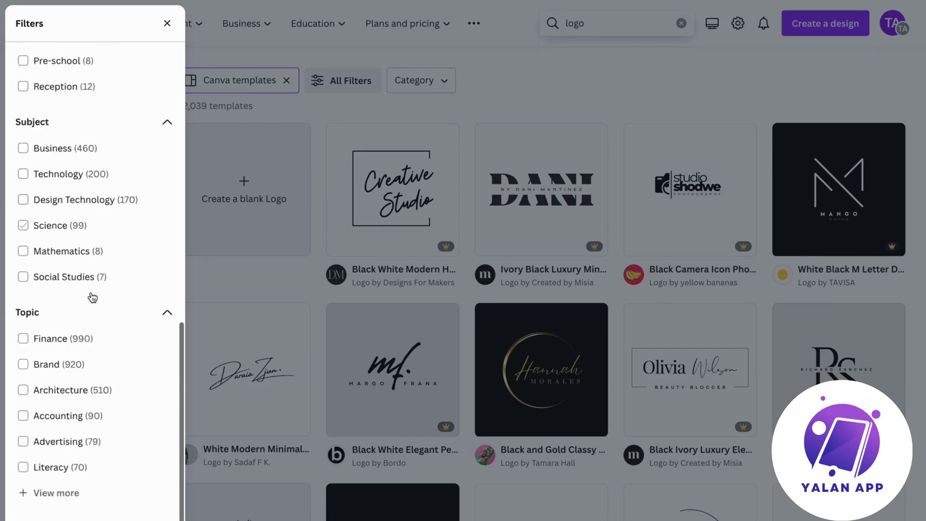
scroll(89, 295, "down", 2)
scroll(69, 300, "up", 4)
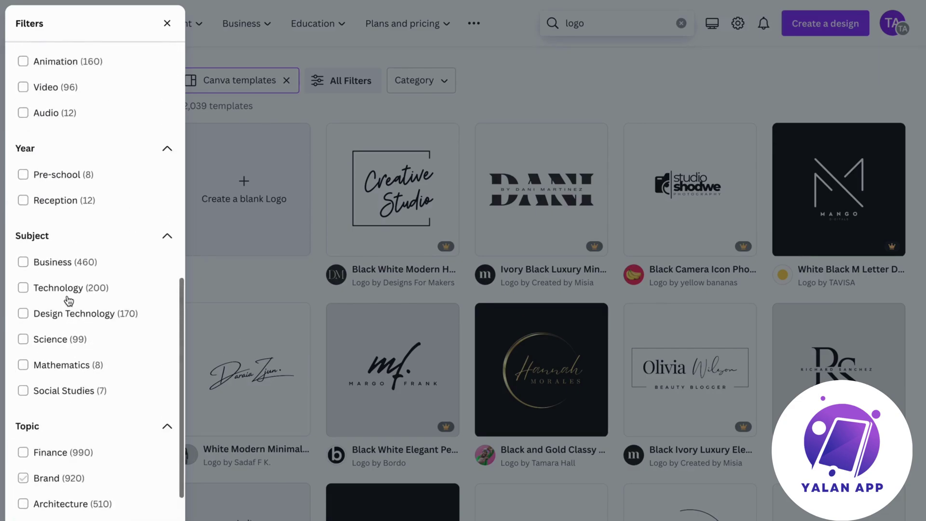
scroll(69, 300, "up", 13)
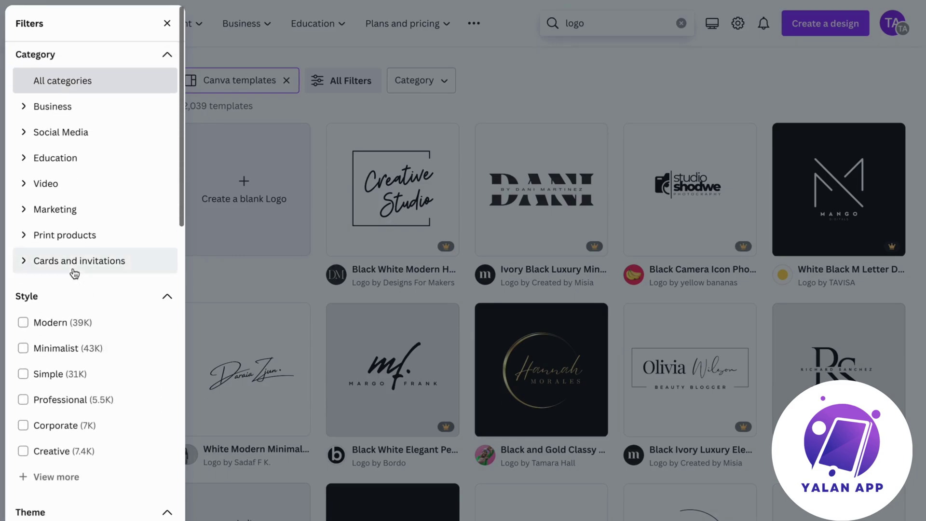
left_click(490, 155)
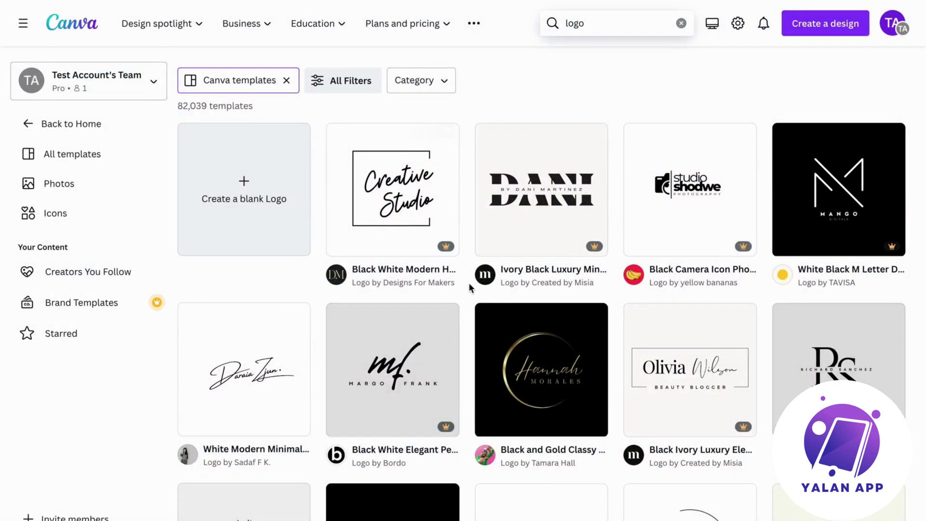
Step: Scroll the logo templates and preview the yellow Thynk Cafe round logo
scroll(469, 283, "down", 2)
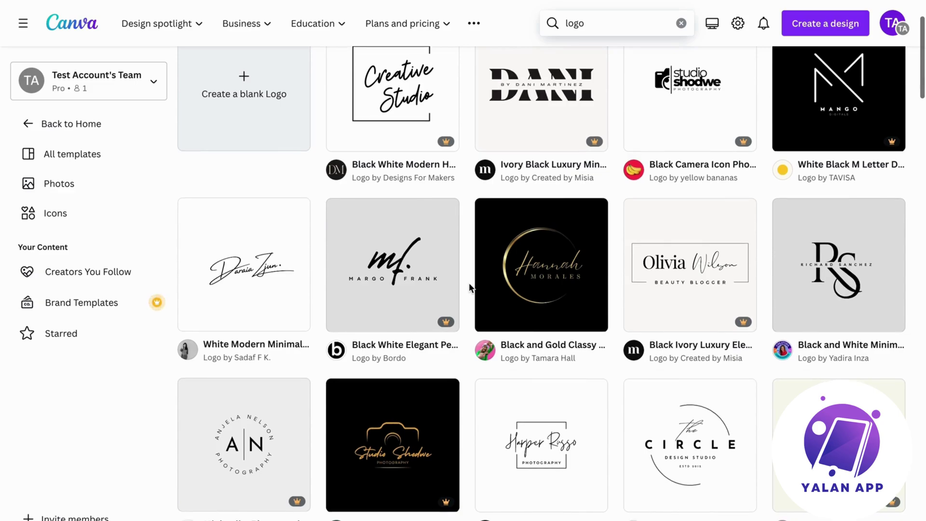
scroll(469, 282, "up", 1)
mouse_move(587, 150)
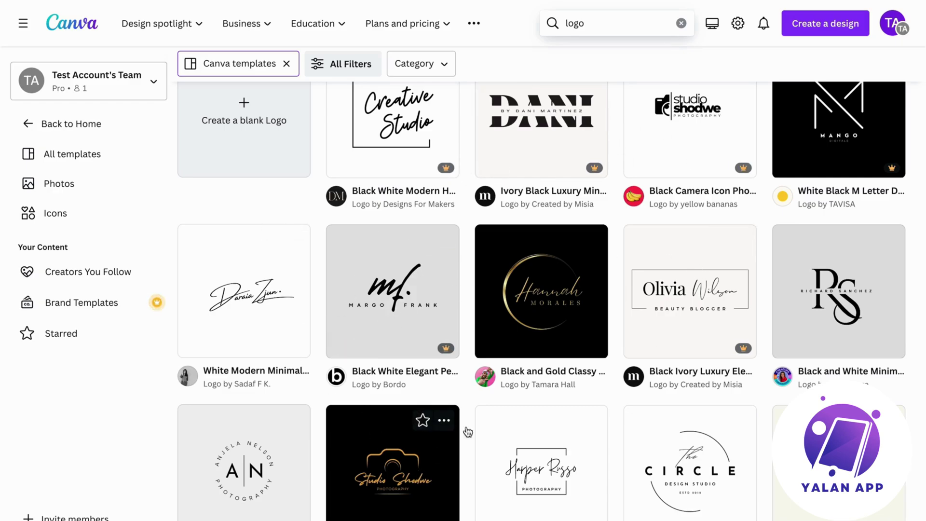
scroll(651, 389, "down", 1)
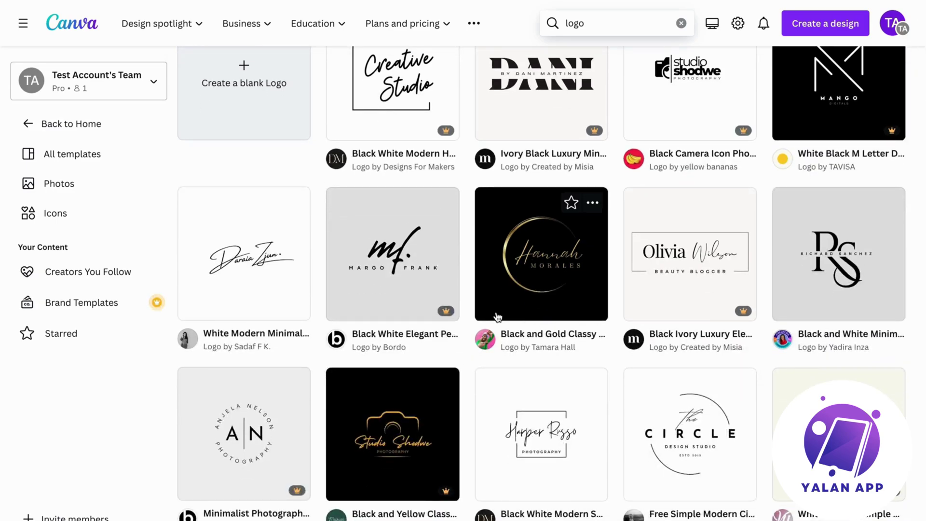
scroll(495, 368, "down", 5)
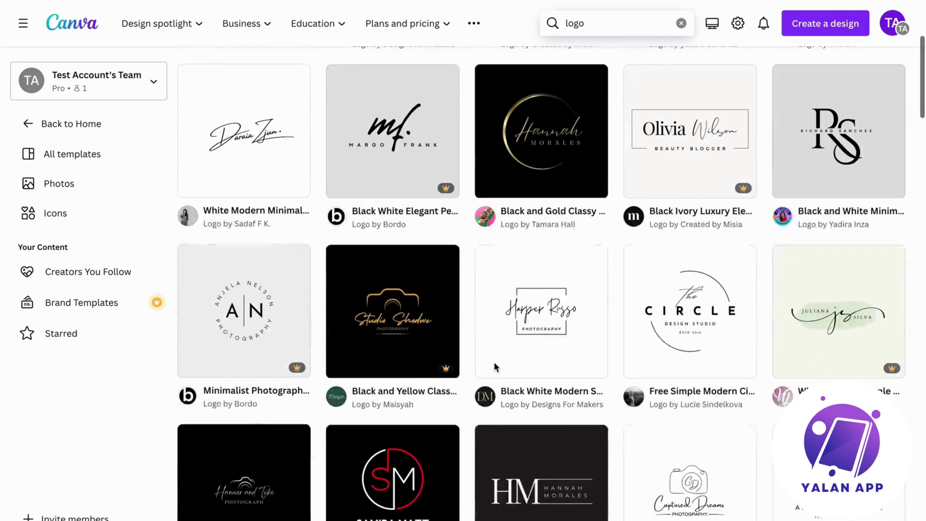
scroll(496, 368, "down", 7)
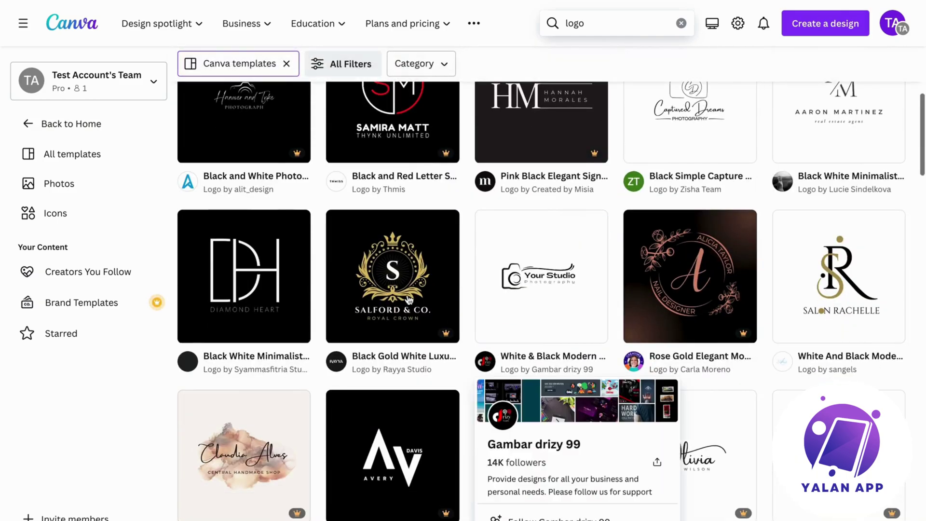
scroll(374, 295, "down", 6)
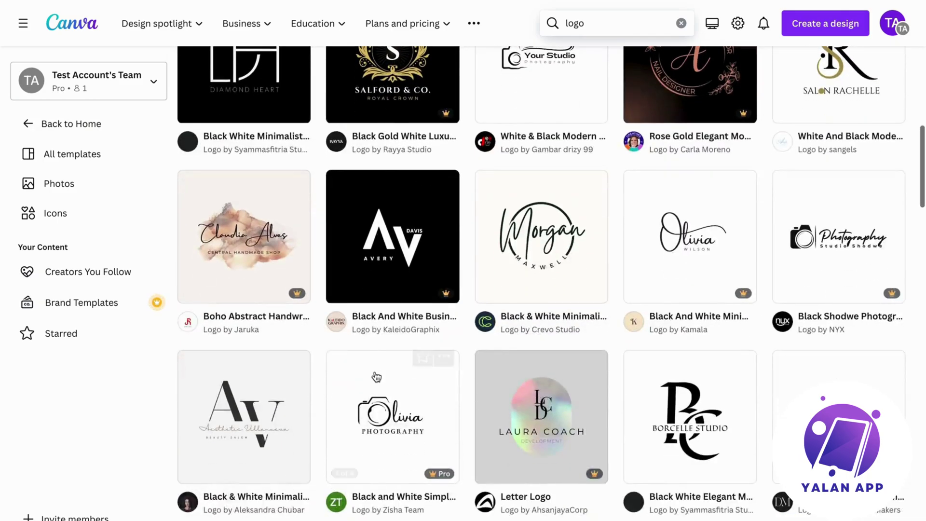
scroll(376, 376, "down", 7)
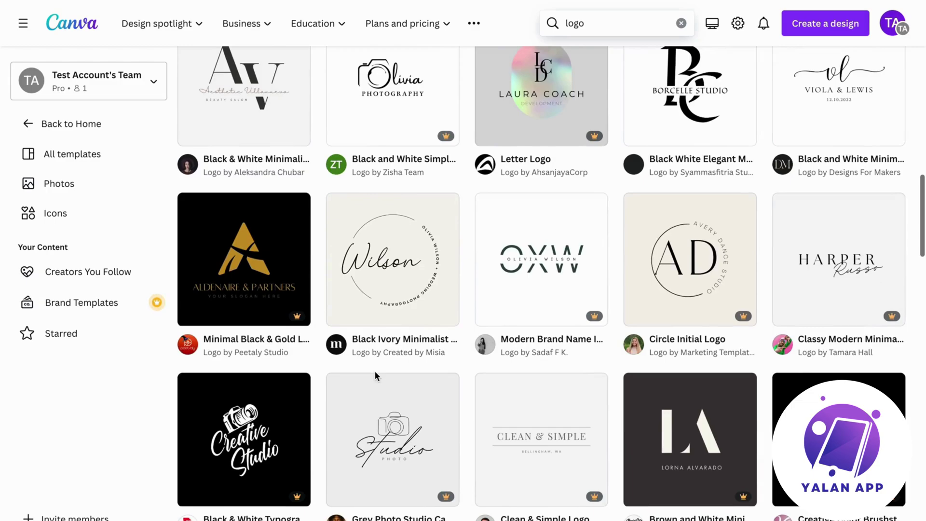
scroll(376, 376, "down", 8)
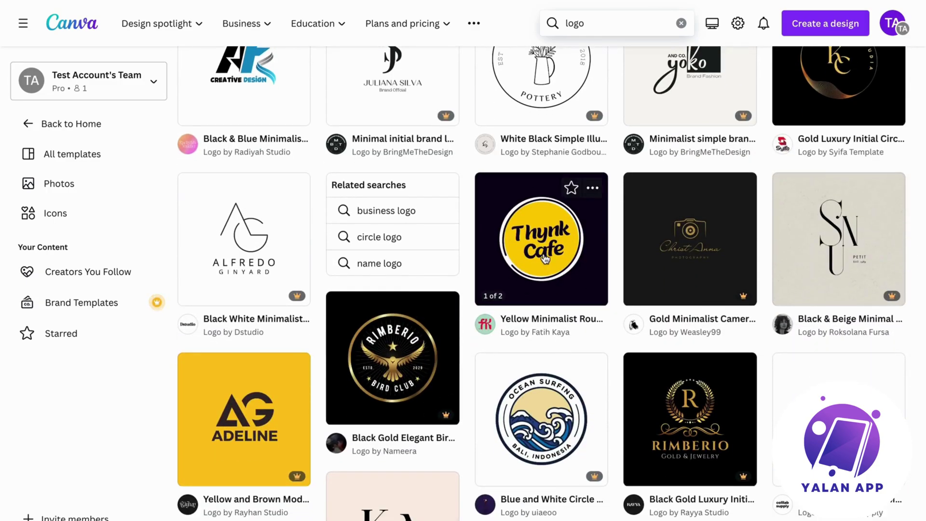
left_click(544, 257)
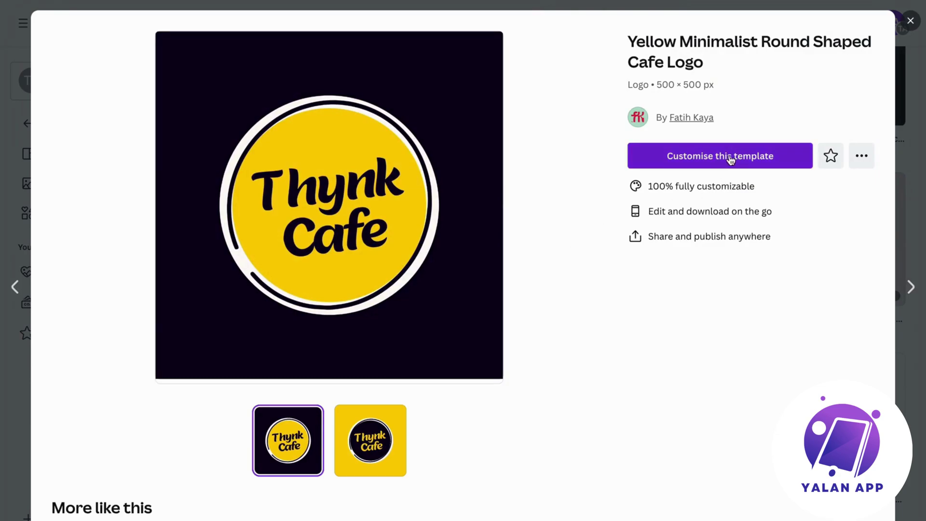
Step: Open the Yellow Minimalist Round Shaped Cafe Logo template as an editable copy
left_click(724, 156)
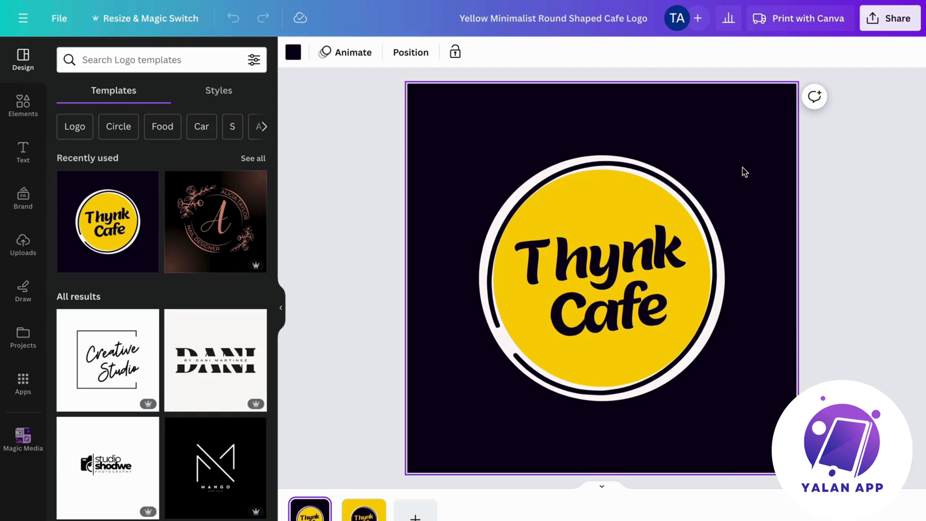
Step: Search the Elements library for 'pet background'
left_click(13, 116)
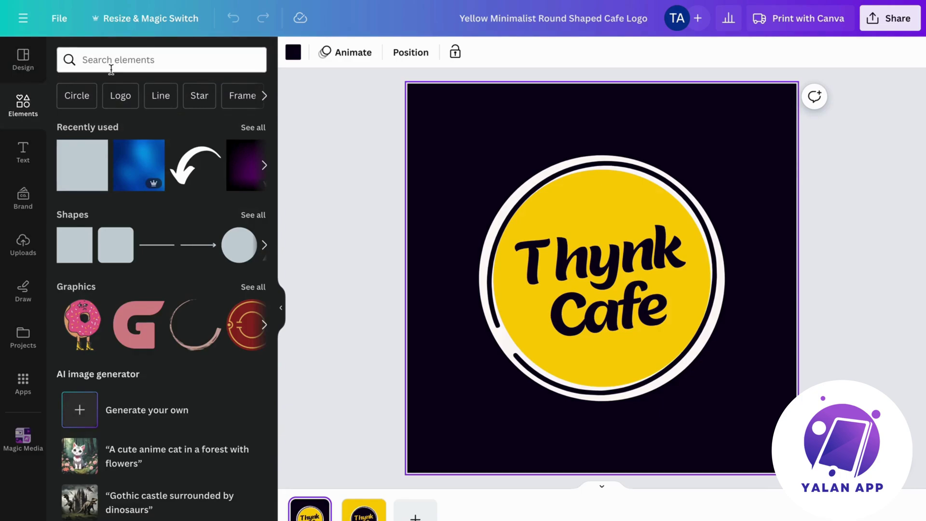
left_click(114, 64)
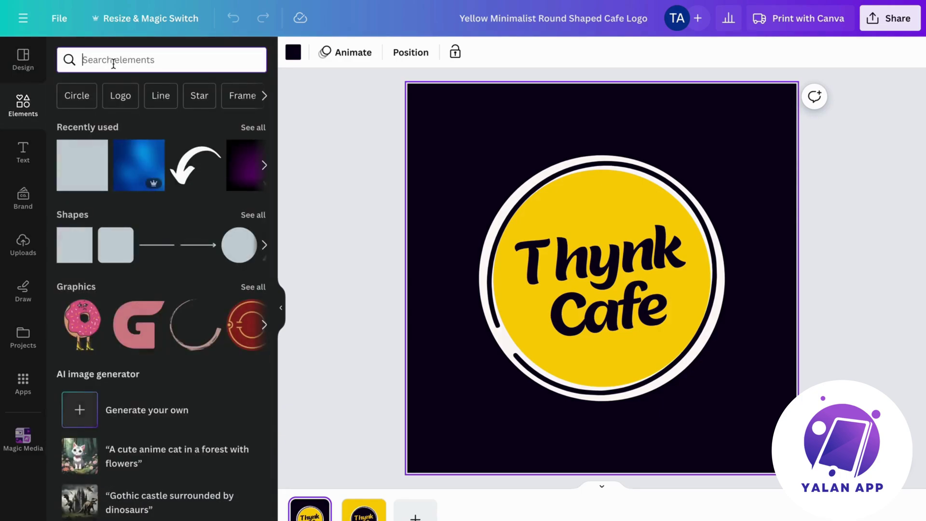
type("pet backgron")
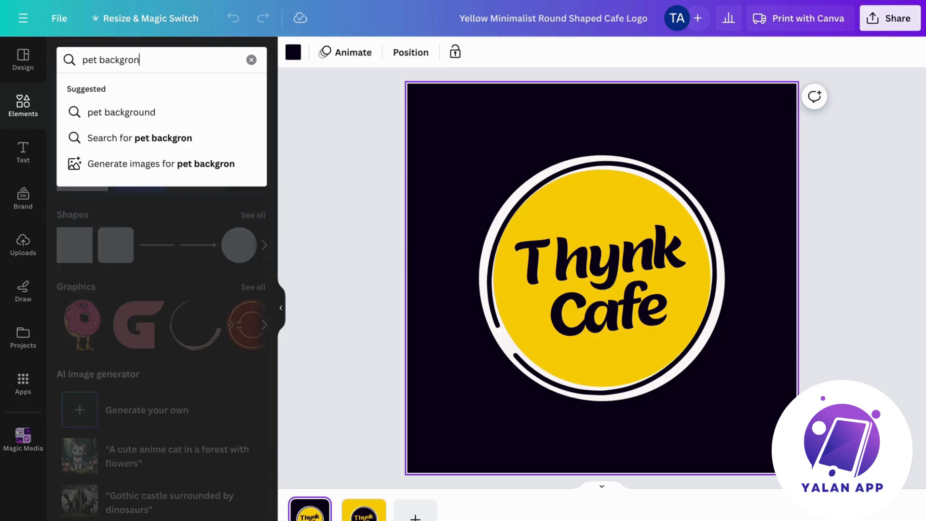
key("BackSpace")
type("und")
key("Return")
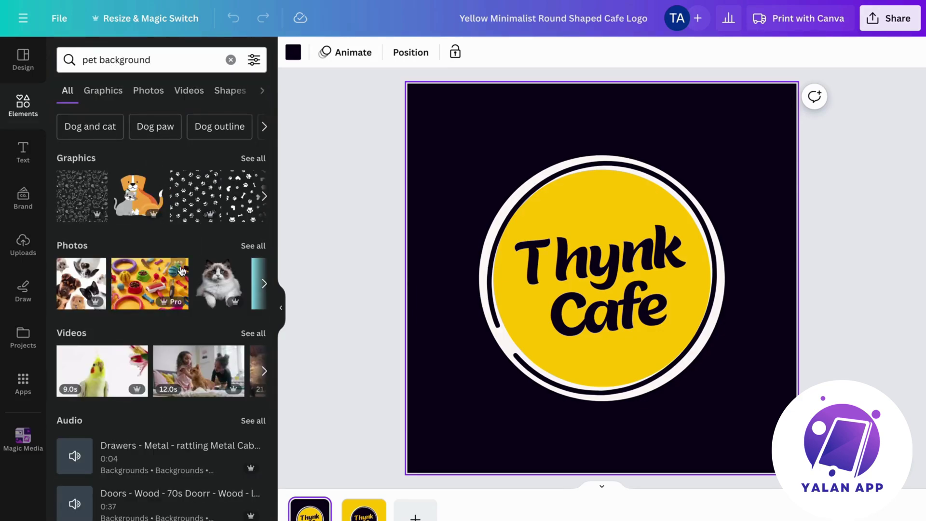
Step: Narrow the pet background results to Graphics after glancing at all Photos
left_click(252, 246)
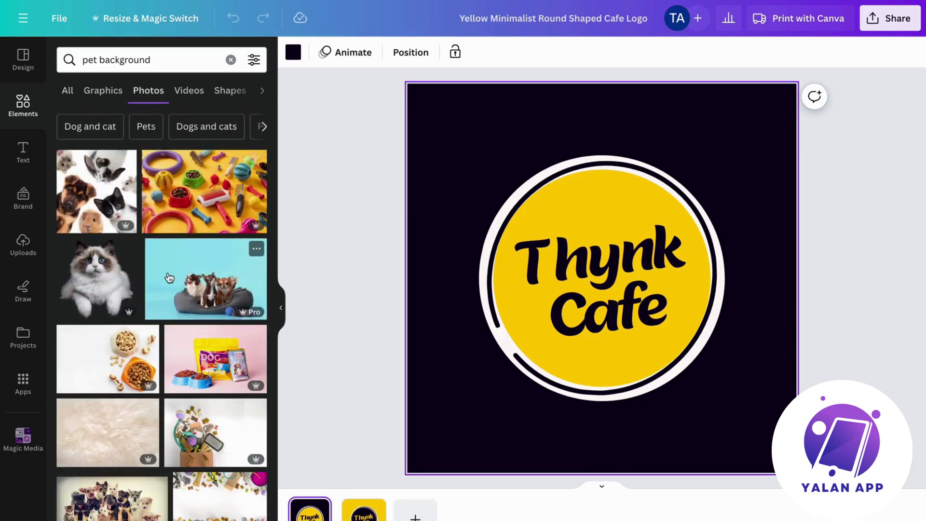
left_click(68, 91)
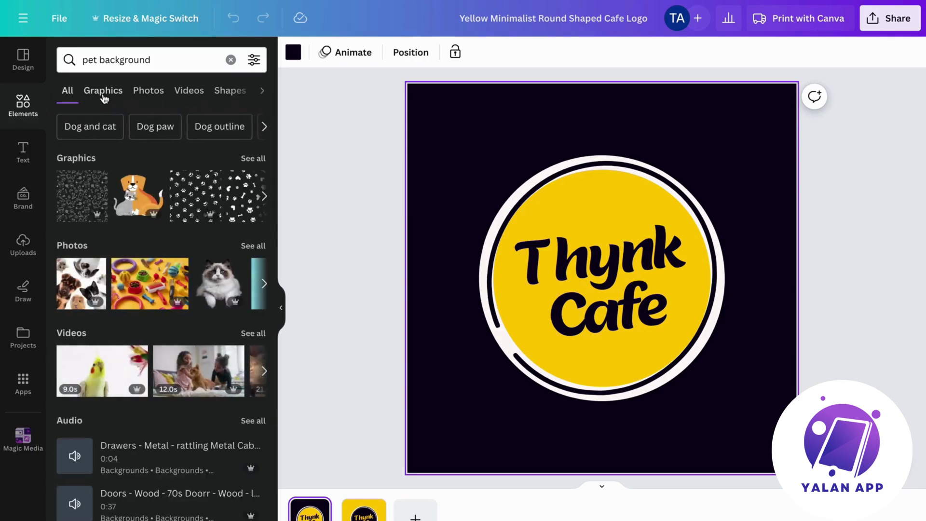
left_click(103, 92)
scroll(139, 252, "down", 3)
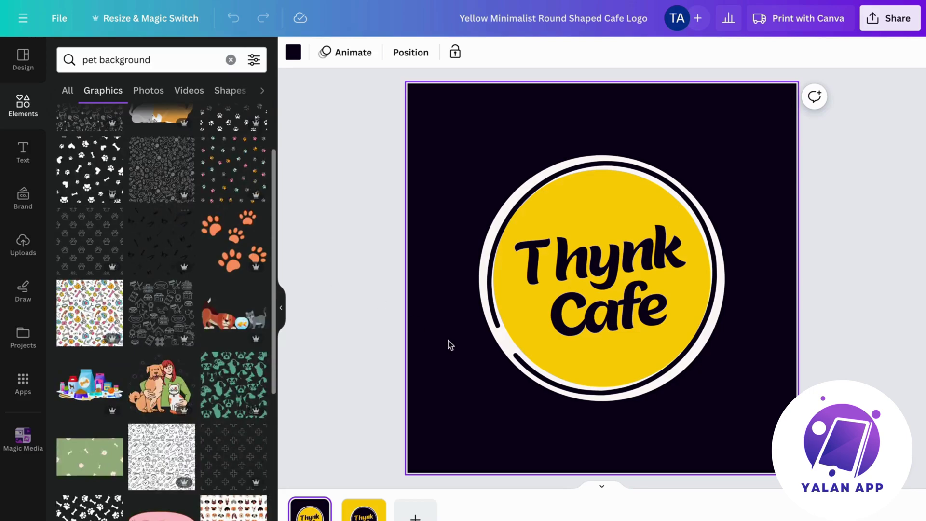
Step: Delete the Thynk Cafe text from the yellow circle
left_click(572, 284)
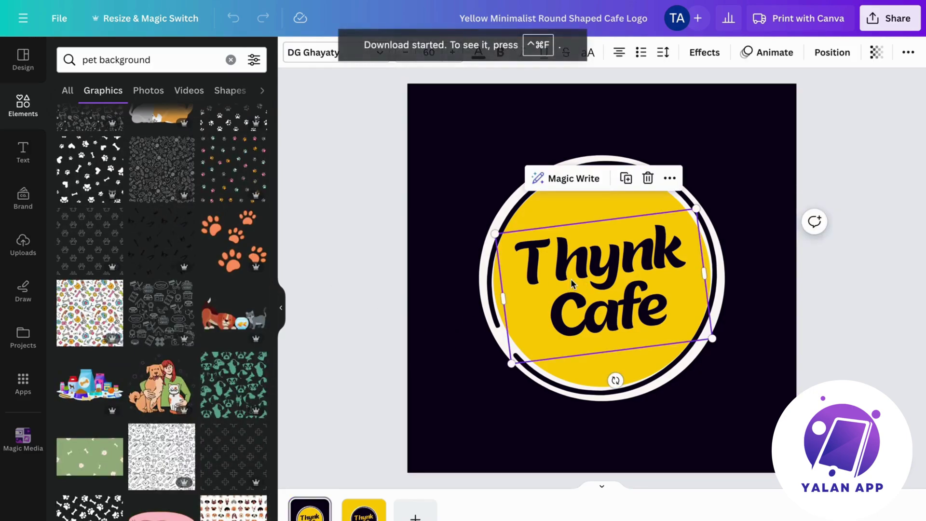
key("Delete")
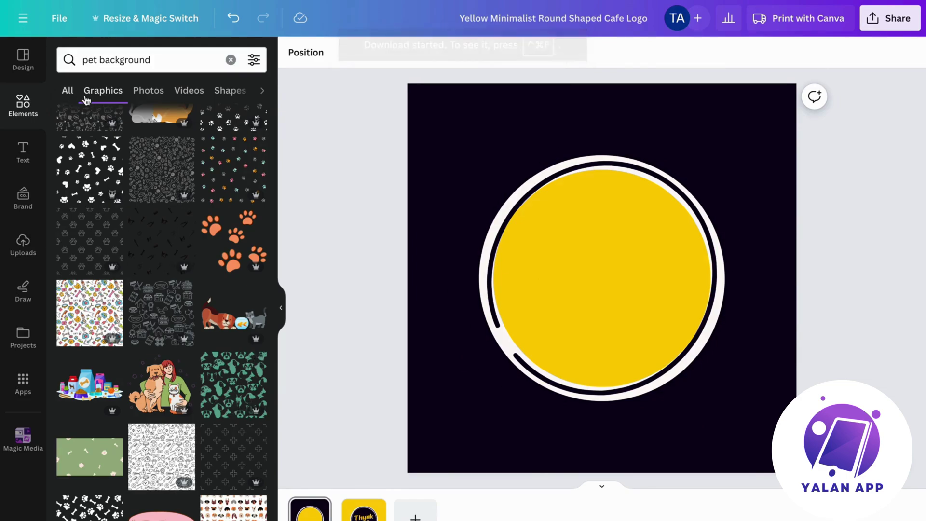
scroll(193, 270, "down", 7)
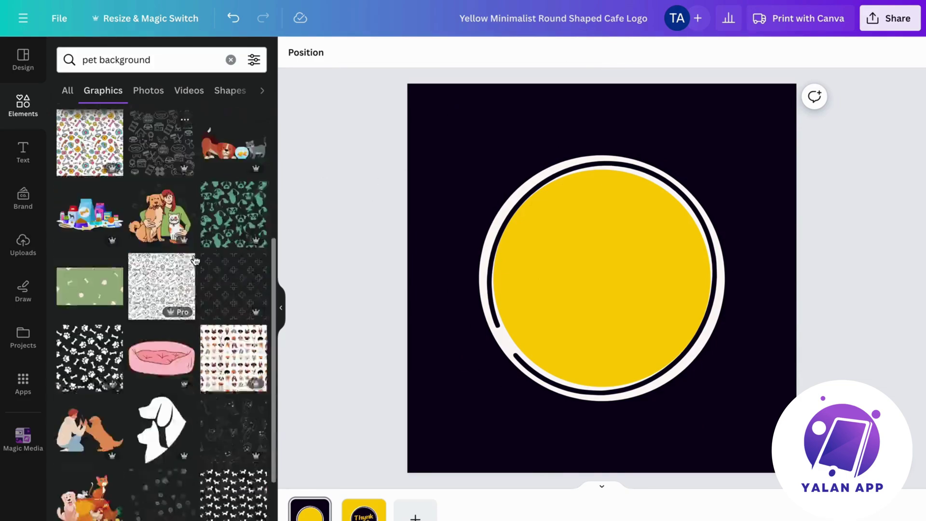
scroll(205, 289, "down", 1)
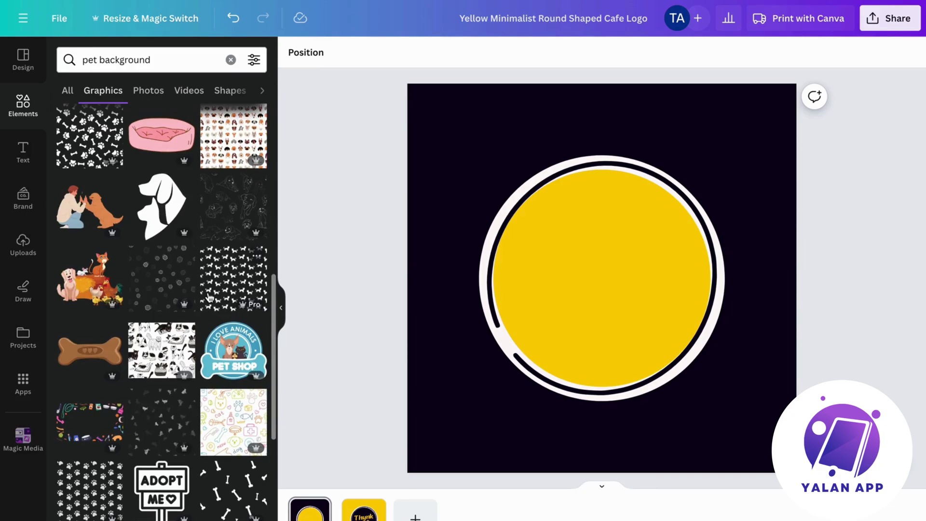
scroll(217, 323, "down", 2)
scroll(218, 326, "down", 4)
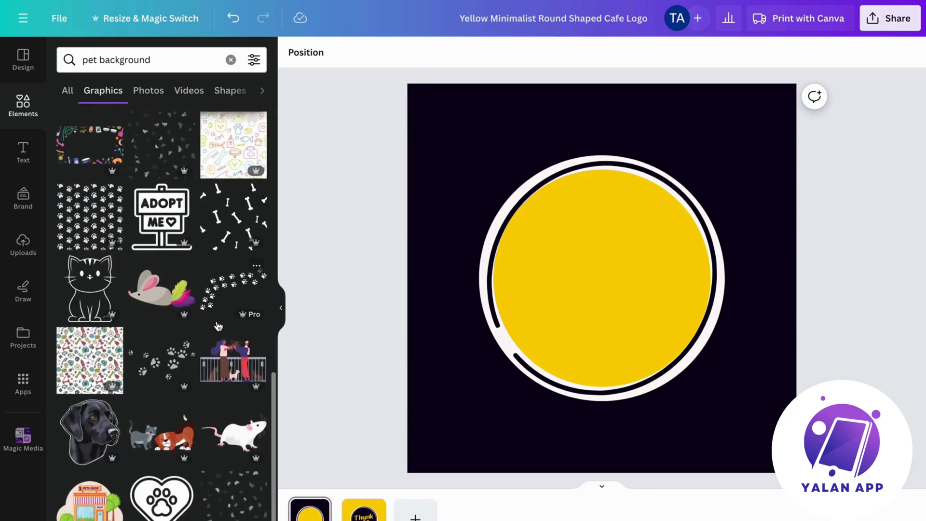
scroll(218, 327, "up", 2)
scroll(218, 326, "up", 10)
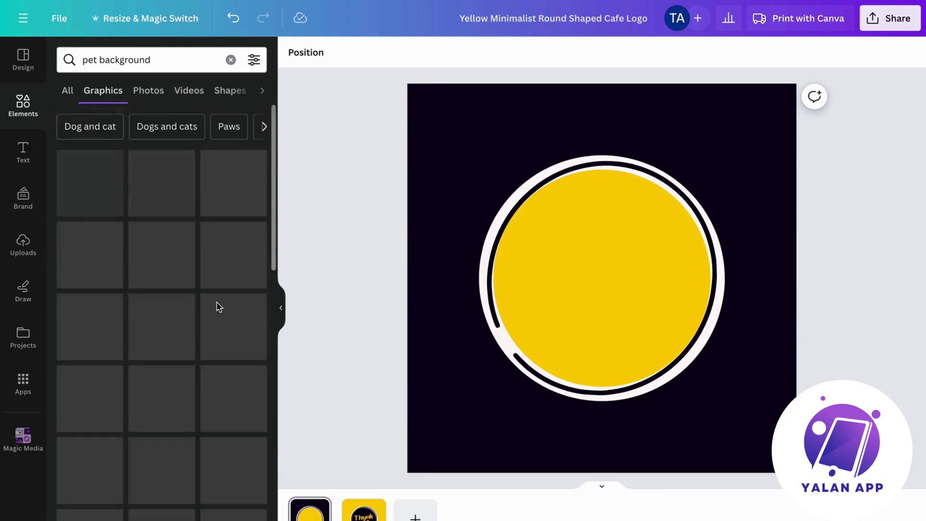
Step: Try a pet-food photo as background, undo it, and bring up the page colour options
left_click(152, 96)
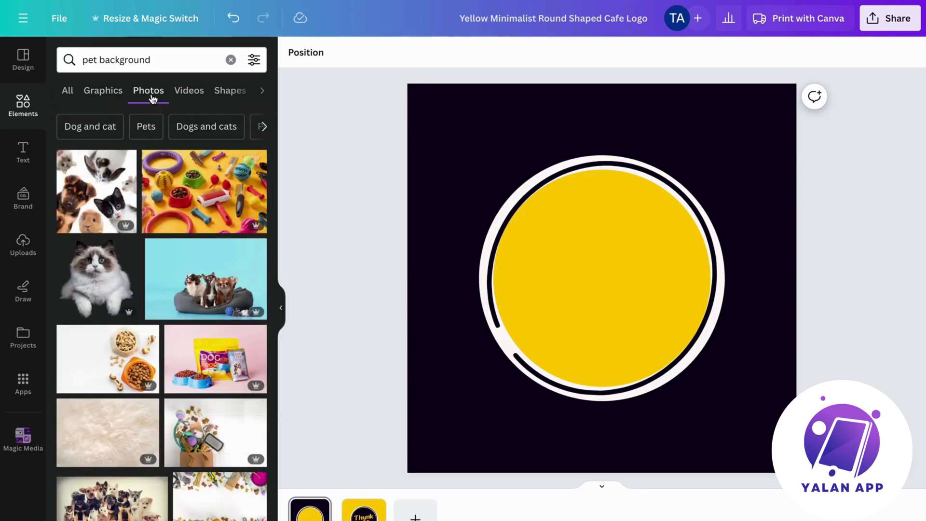
scroll(138, 250, "down", 2)
scroll(139, 251, "down", 1)
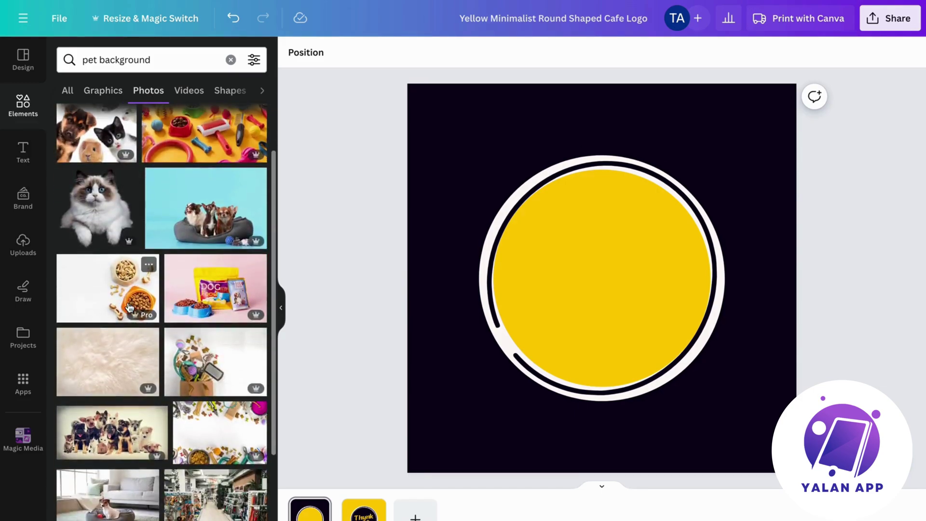
left_click_drag(102, 284, 412, 133)
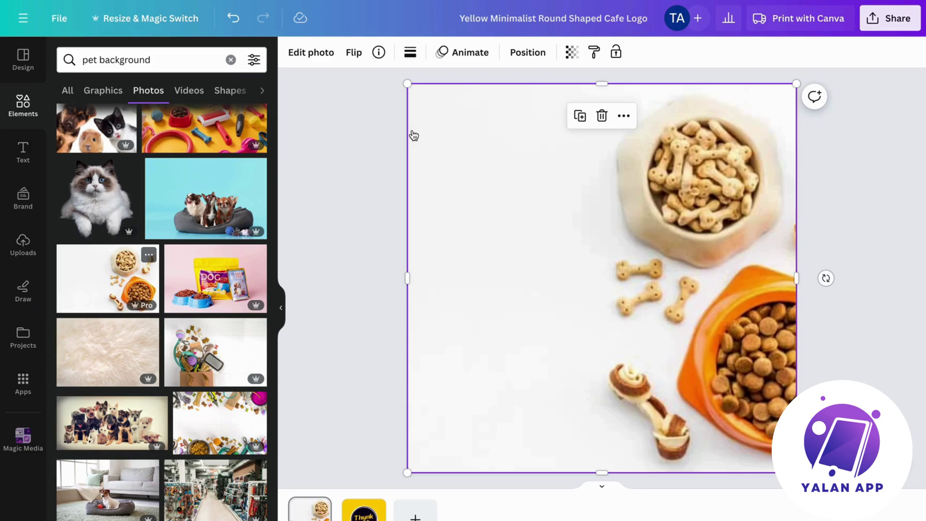
left_click(233, 18)
left_click(461, 178)
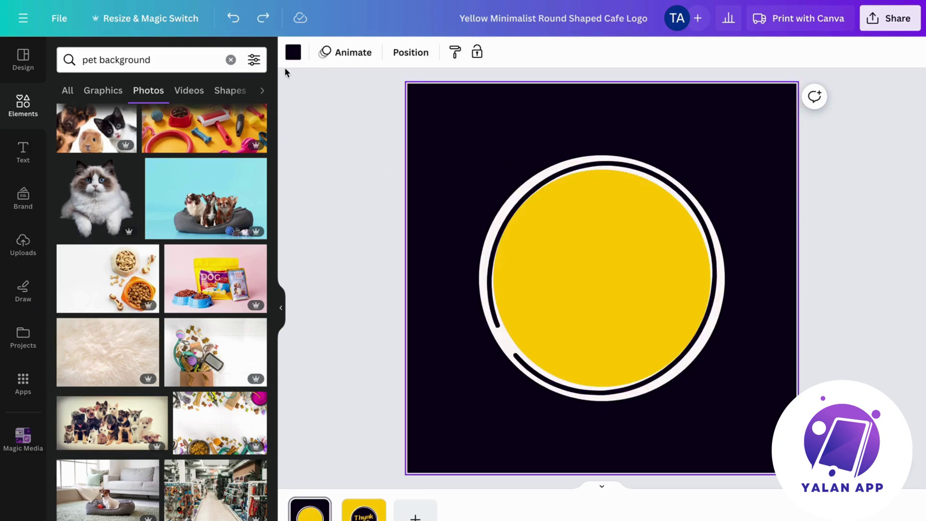
left_click(293, 53)
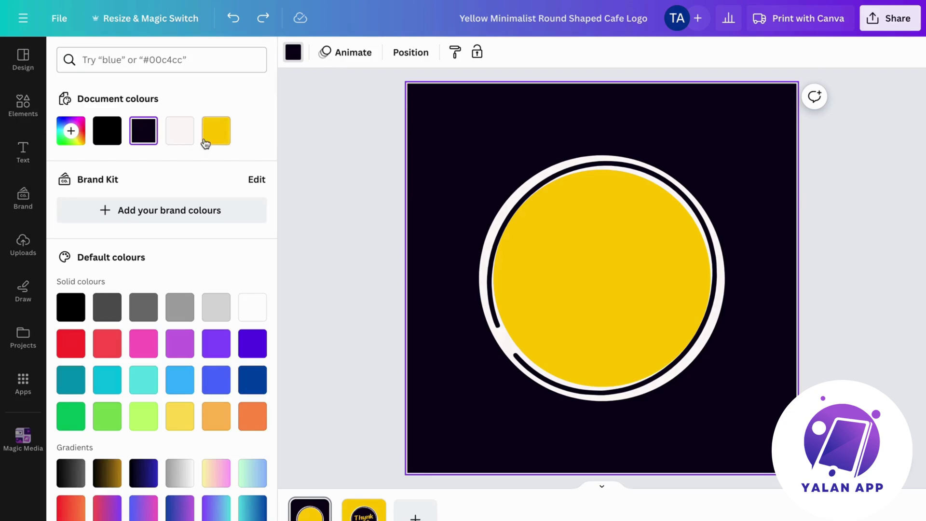
Step: Set the page background to off-white and nudge the circle and black ring upward
left_click(179, 129)
left_click(333, 275)
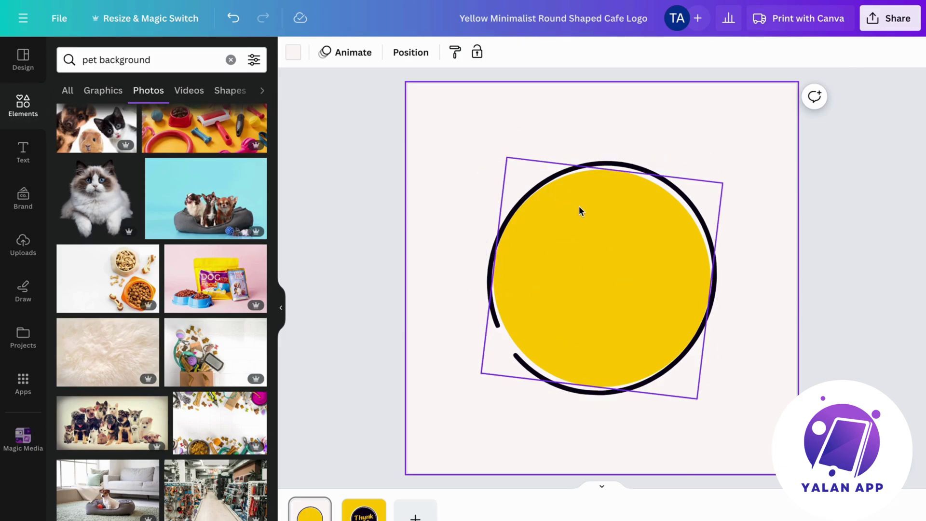
left_click_drag(578, 211, 583, 198)
left_click(641, 388)
left_click_drag(642, 389, 641, 369)
left_click_drag(641, 369, 640, 366)
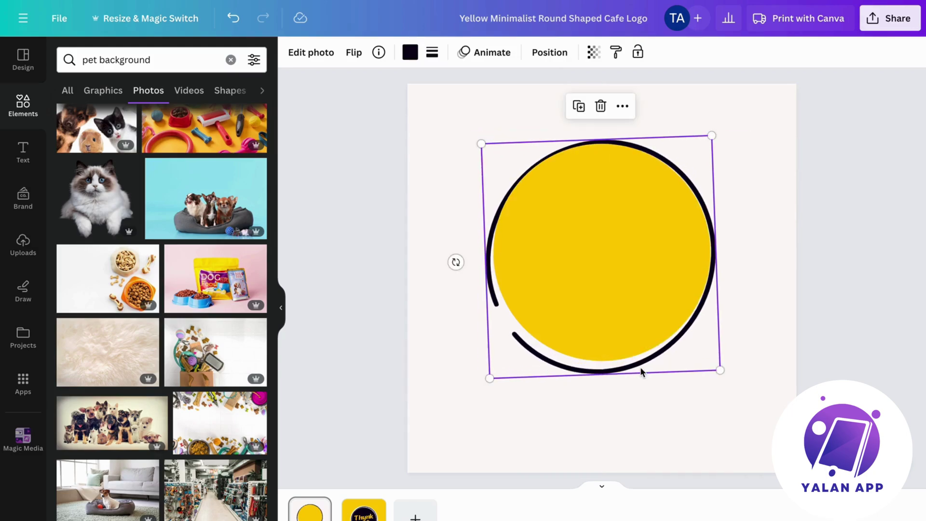
Step: Delete the tilted black ring and move the plain yellow circle up about 70 px
left_click(676, 255)
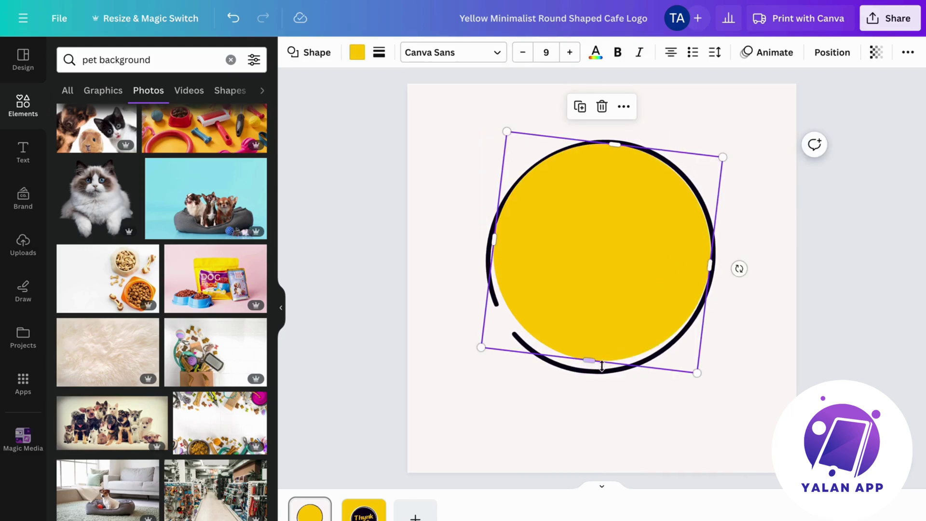
left_click(592, 381)
left_click(582, 383)
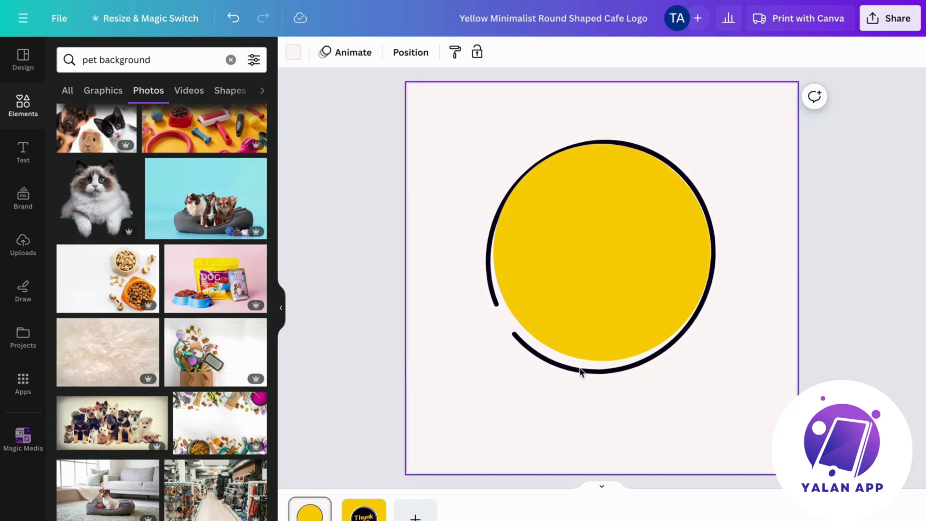
left_click(581, 385)
key("Delete")
left_click(607, 263)
left_click_drag(607, 263, 606, 223)
left_click(301, 136)
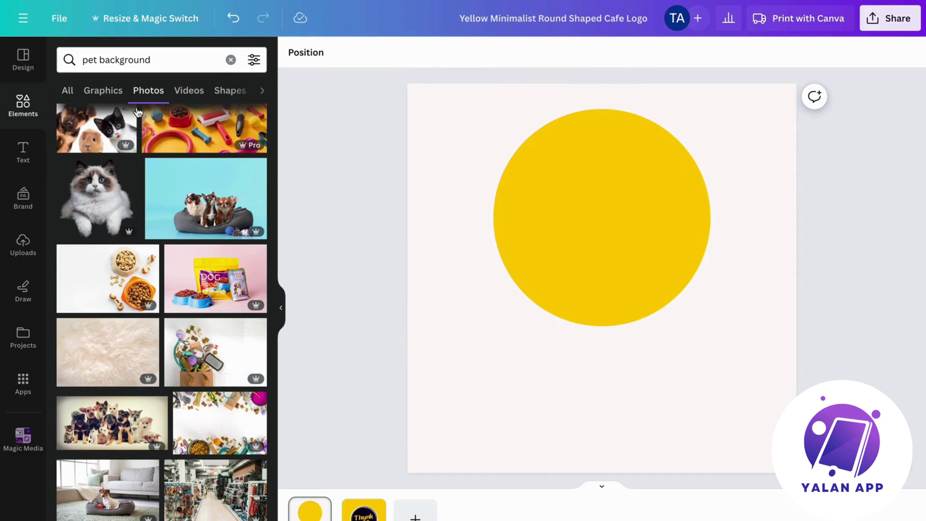
Step: Search Elements for 'dog' and show the Graphics results
triple_click(145, 59)
type("dog")
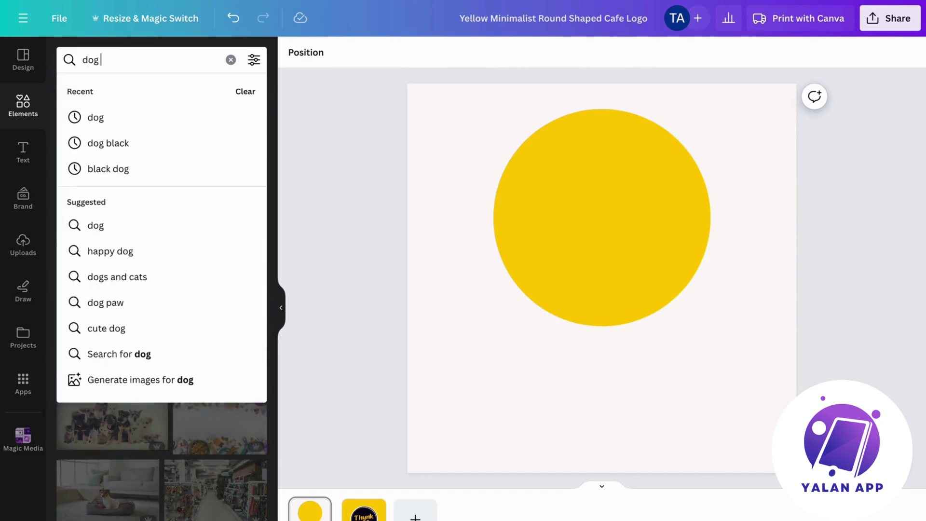
left_click(211, 223)
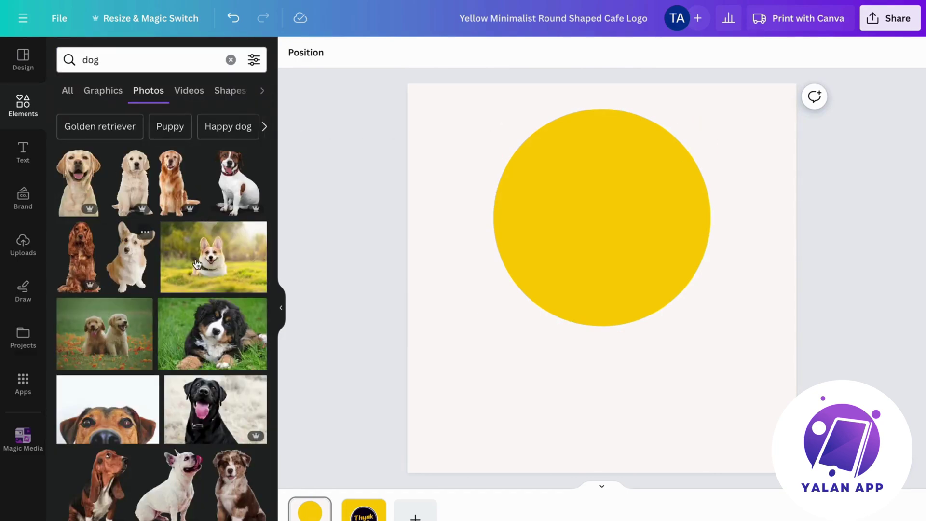
left_click(110, 91)
scroll(98, 288, "down", 1)
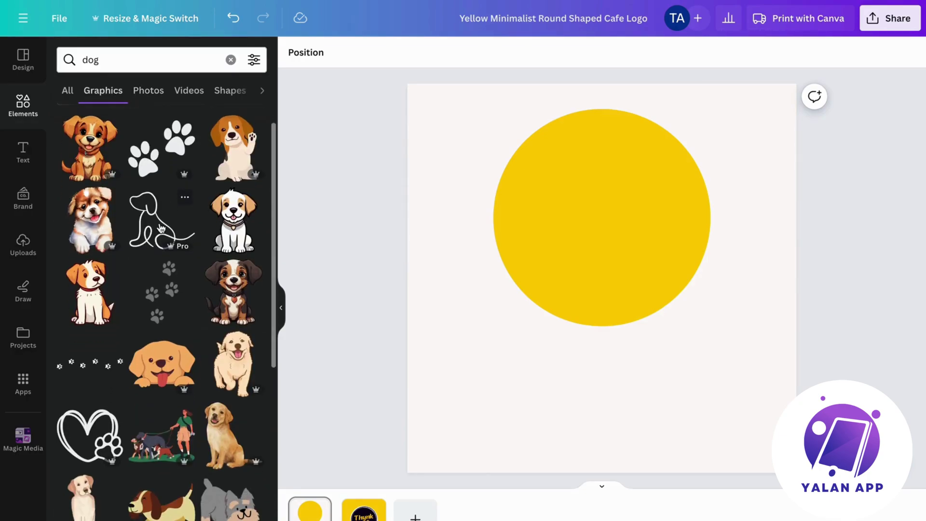
Step: Add the sitting cartoon puppy, enlarge it to about 182 × 248 and centre it on the circle
left_click(87, 302)
left_click_drag(568, 292, 554, 206)
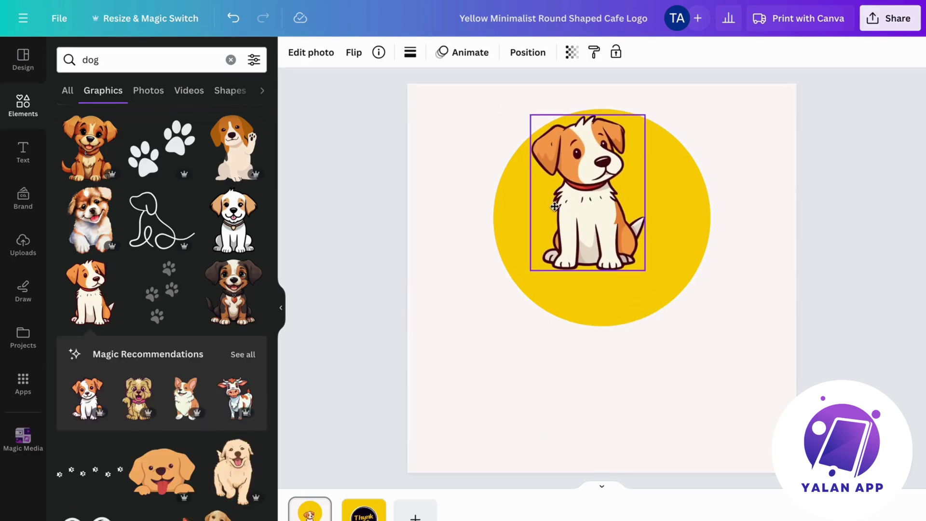
left_click_drag(645, 271, 662, 314)
left_click_drag(638, 244, 644, 242)
left_click(789, 184)
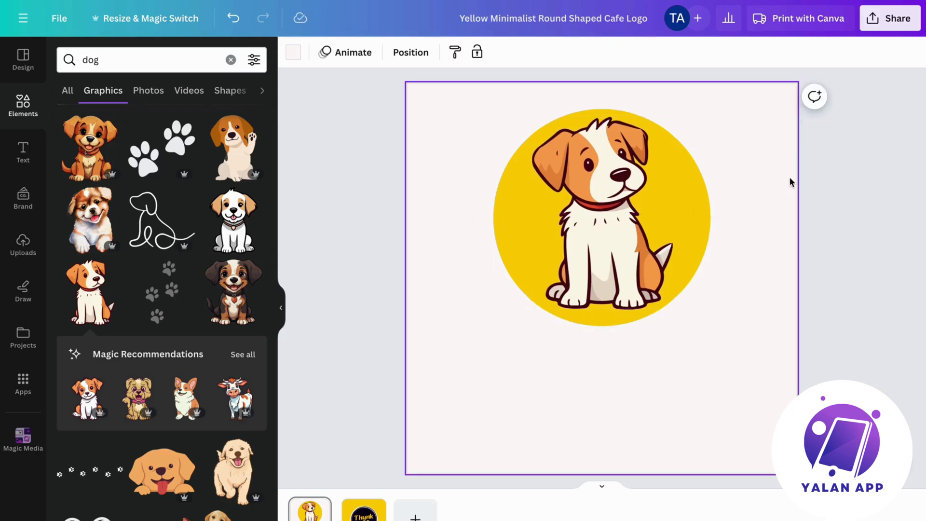
Step: Search Elements for 'dog food' and scroll through the Graphics results
left_click(322, 192)
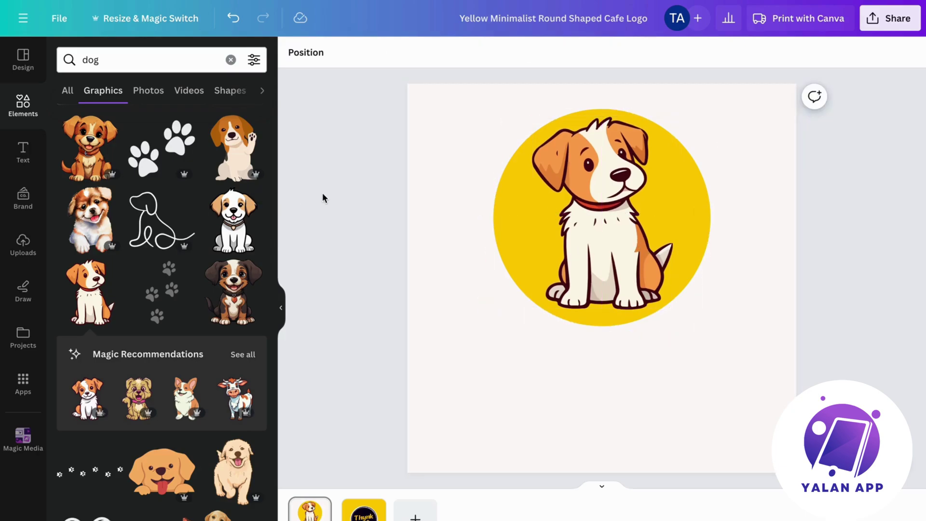
left_click(149, 58)
double_click(151, 57)
type("dog foo")
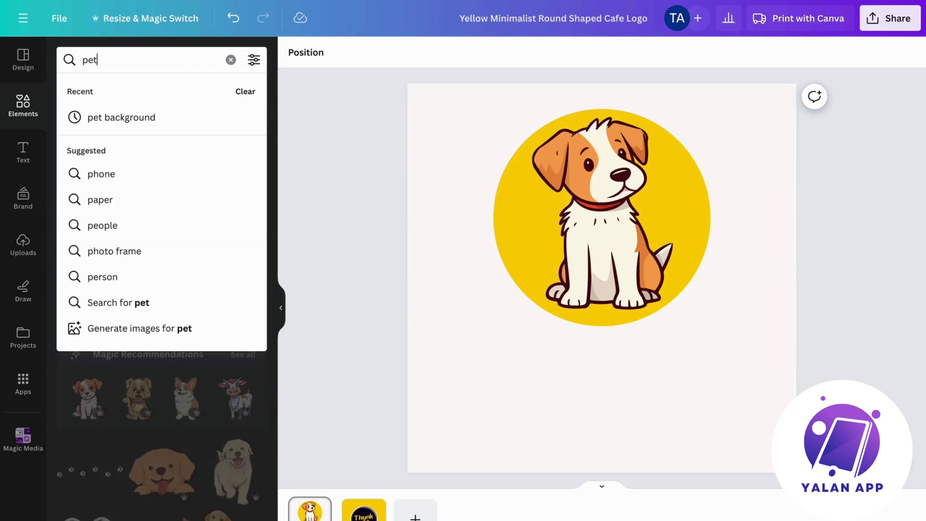
type("d")
key("Return")
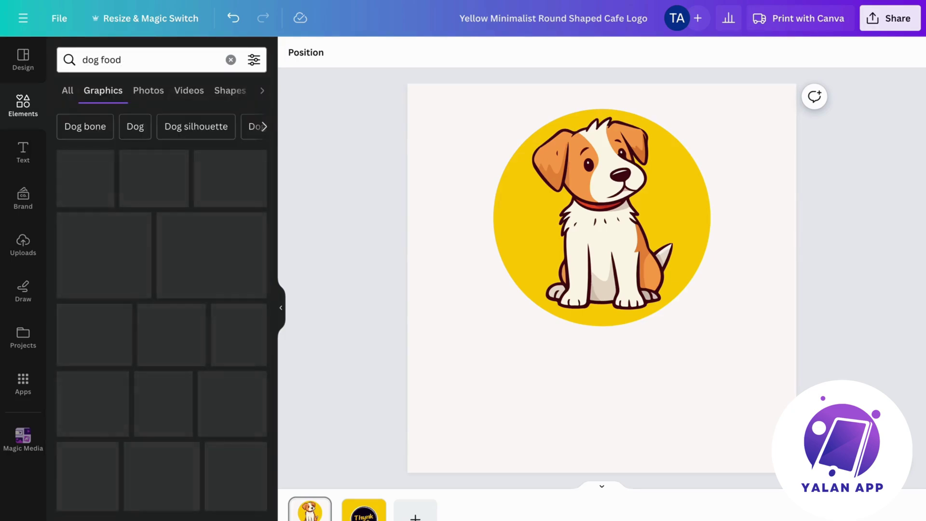
scroll(200, 271, "down", 4)
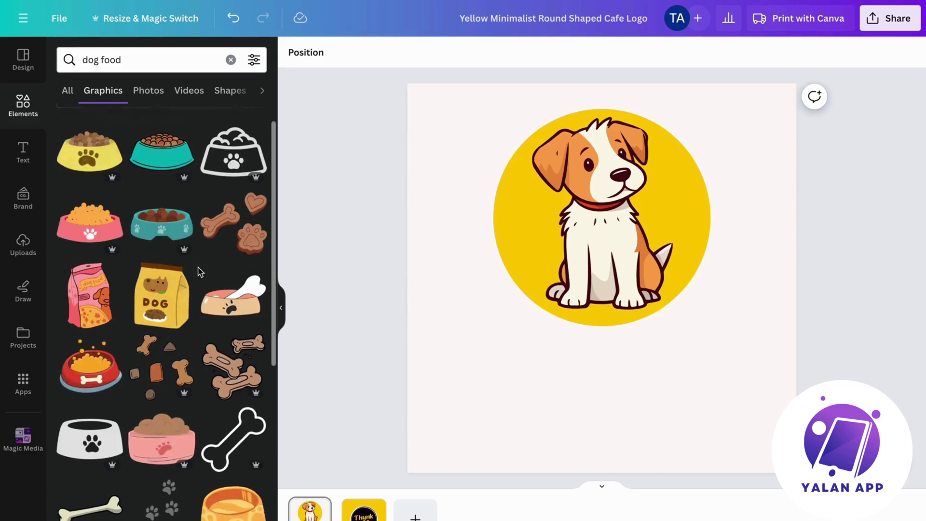
scroll(162, 340, "down", 4)
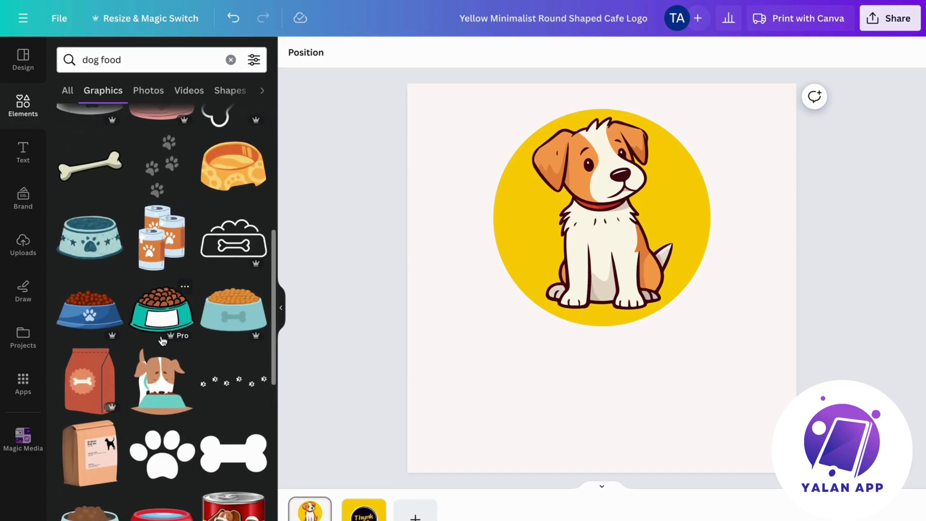
scroll(156, 335, "down", 3)
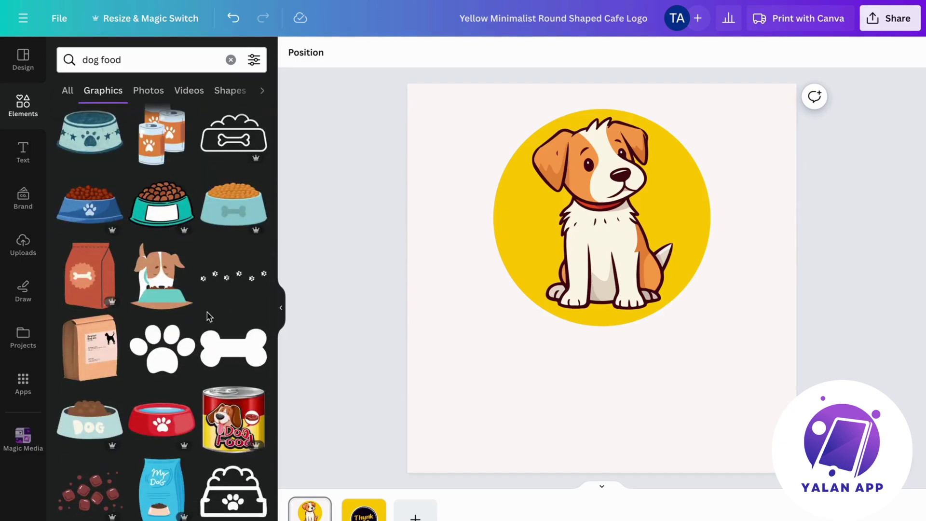
scroll(207, 314, "down", 3)
scroll(209, 316, "down", 3)
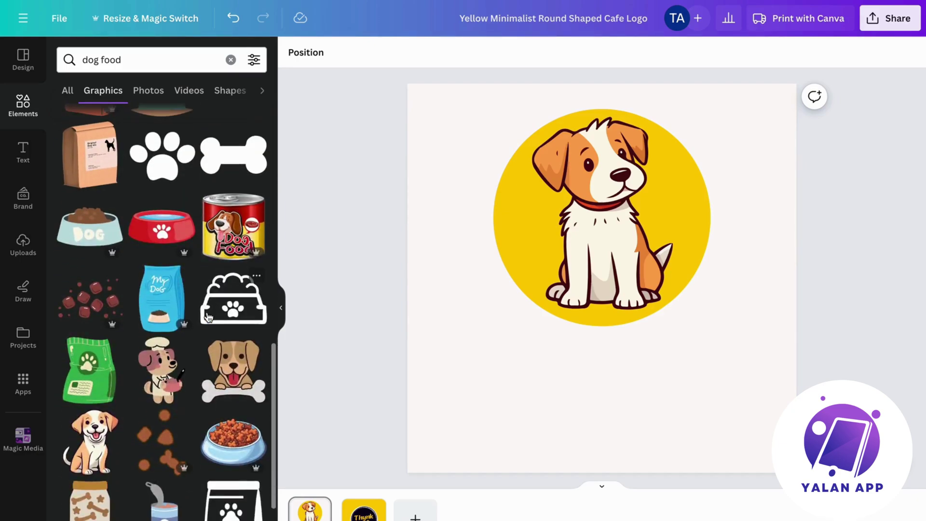
scroll(208, 317, "down", 4)
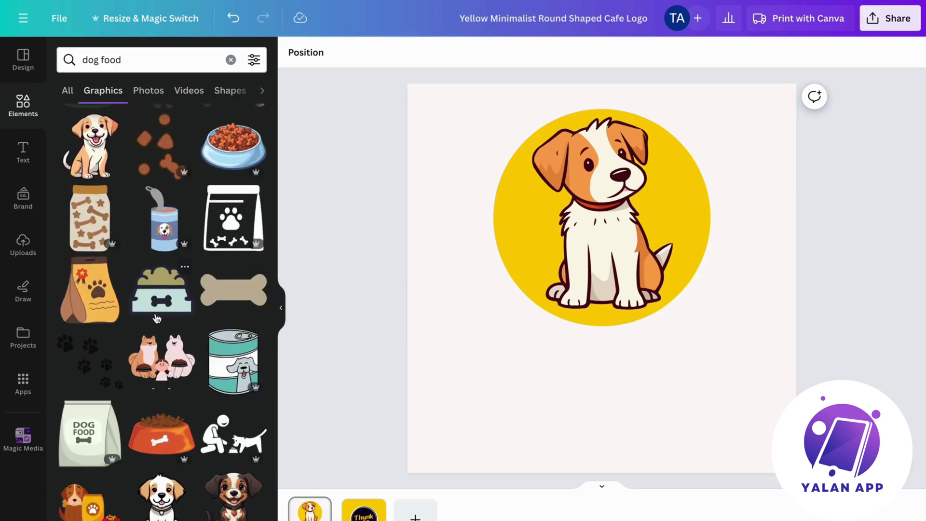
scroll(157, 319, "down", 3)
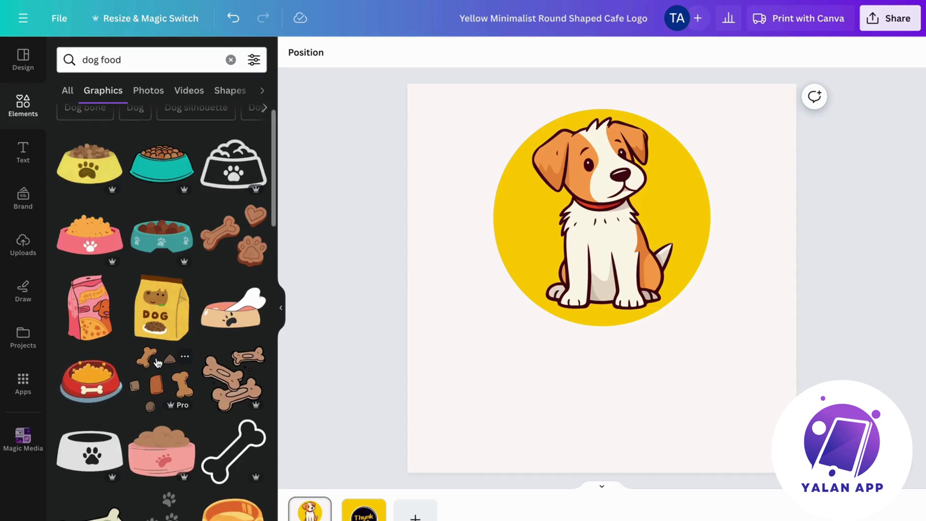
scroll(158, 362, "down", 1)
Step: Add the yellow DOG food bag, shrink it to about 74 × 90 and place it beside the puppy
left_click(159, 288)
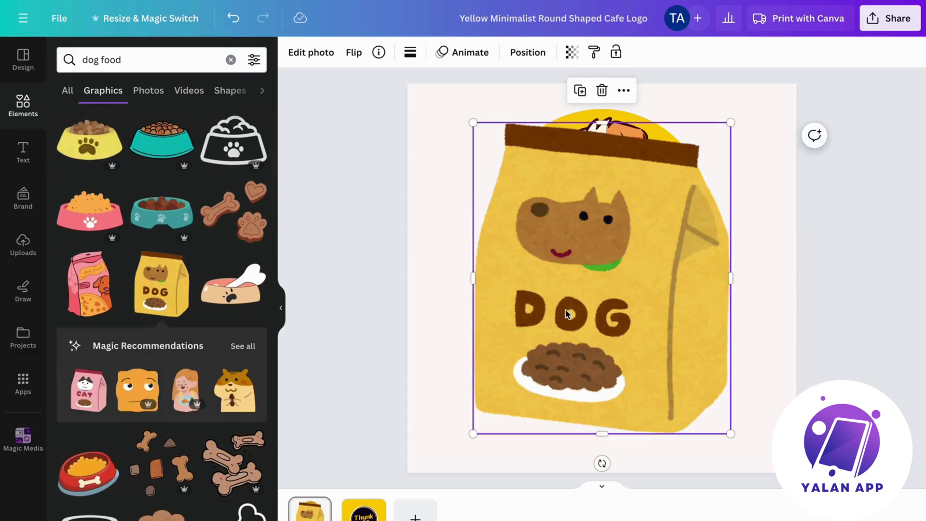
left_click_drag(725, 428, 559, 263)
left_click(856, 242)
left_click(716, 308)
left_click(546, 248)
left_click(517, 219)
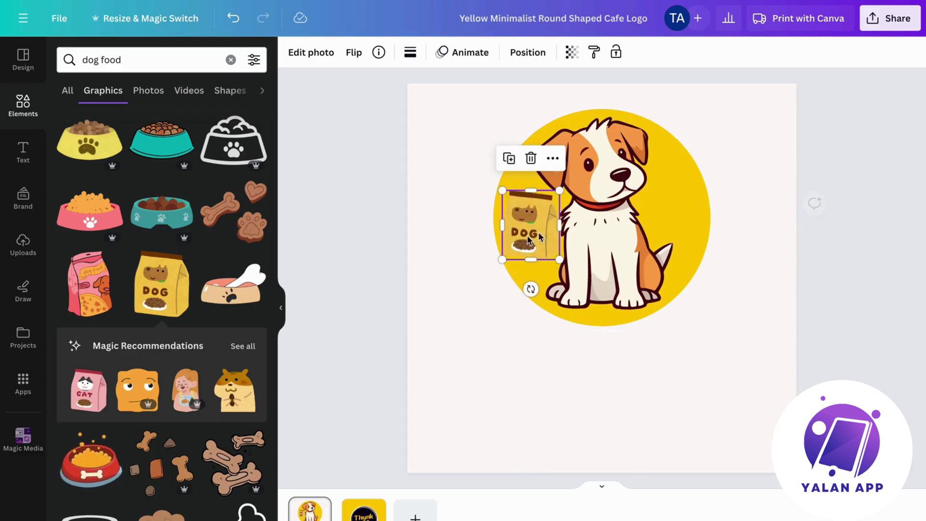
left_click(499, 132)
Step: Recolour the circle from bright yellow to pale cream #FFF4C6 using a custom colour
left_click(357, 52)
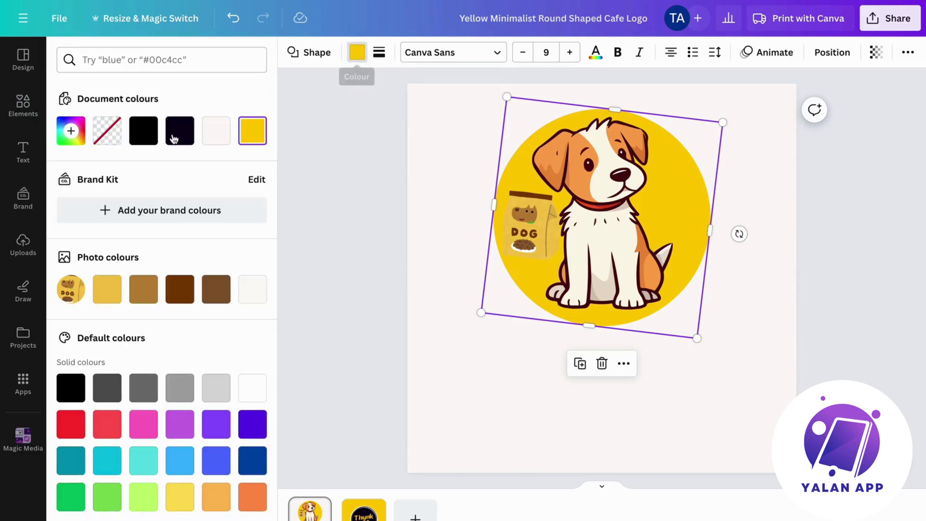
left_click(782, 190)
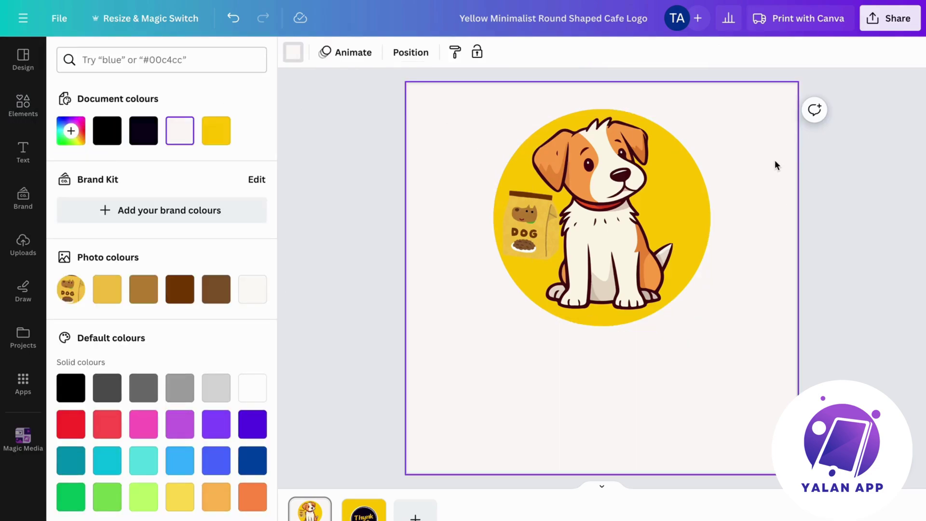
left_click(700, 188)
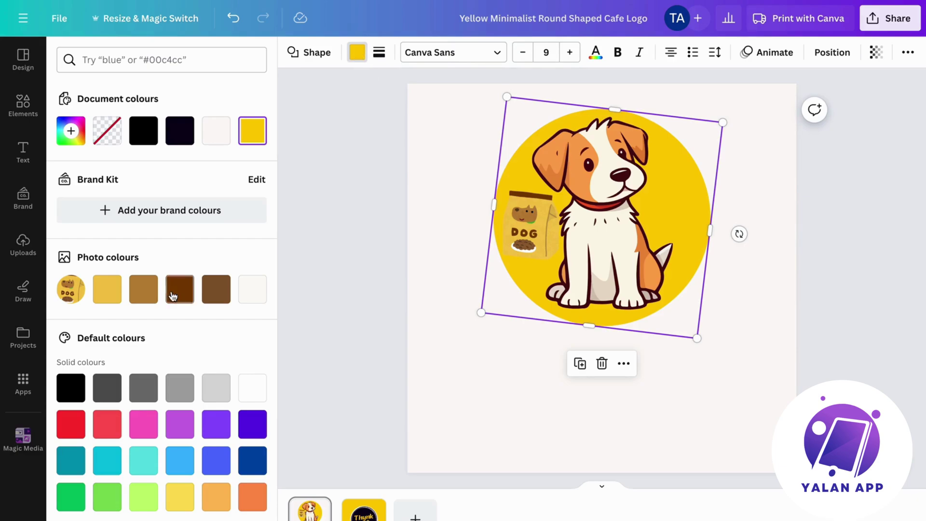
left_click(71, 131)
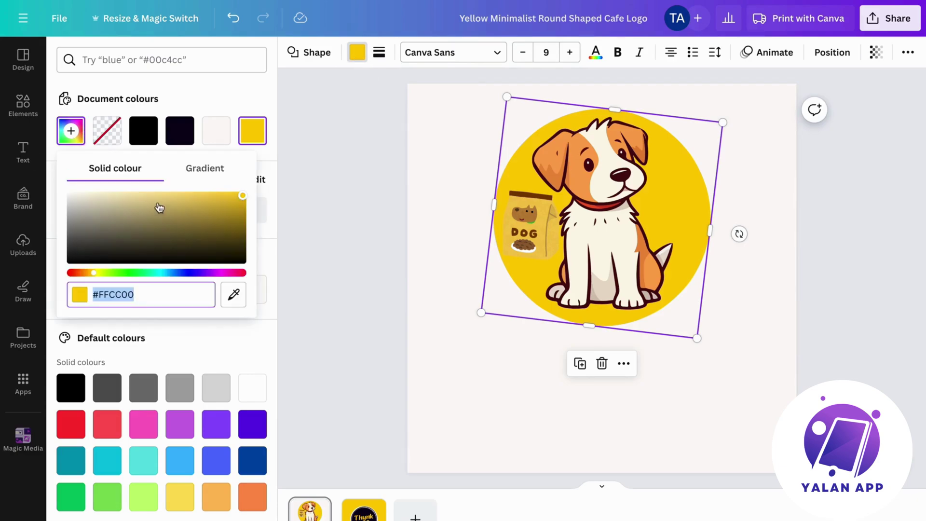
left_click_drag(158, 205, 106, 180)
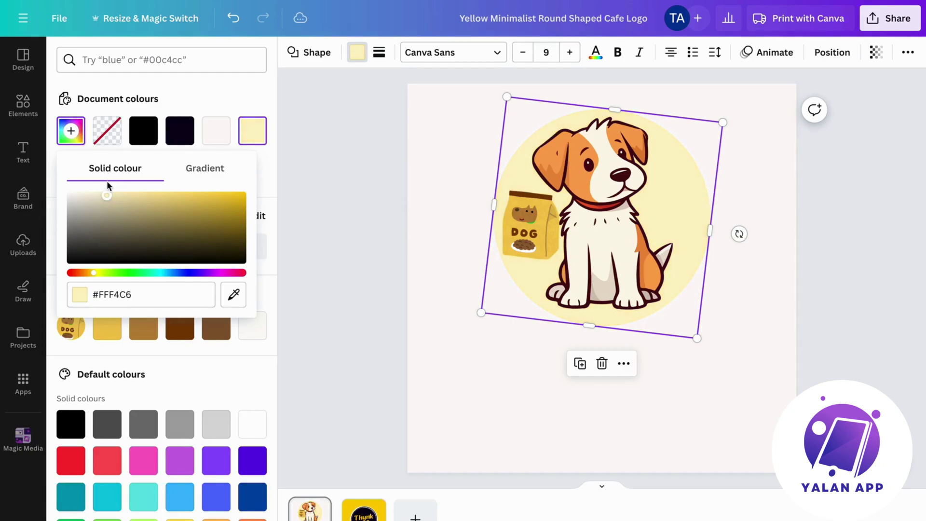
left_click(848, 196)
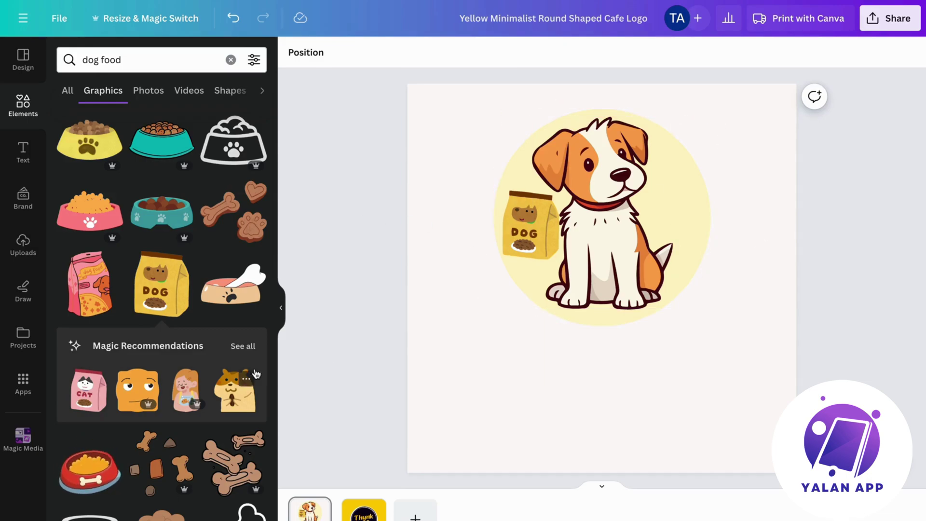
Step: Add the food bowl with bone graphic, shrink it and place it right of the dog
scroll(239, 310, "down", 2)
scroll(240, 310, "up", 2)
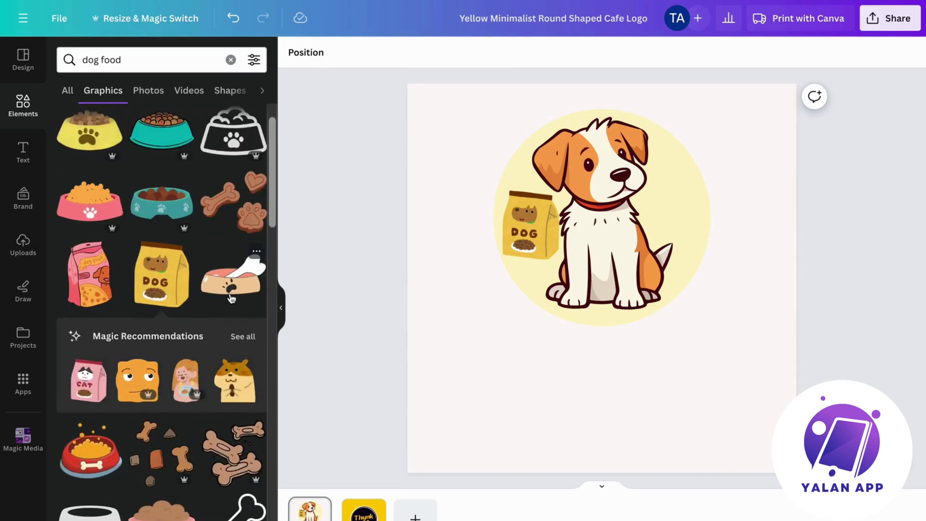
left_click(233, 289)
left_click_drag(679, 326, 679, 214)
left_click_drag(645, 185, 662, 204)
left_click(835, 206)
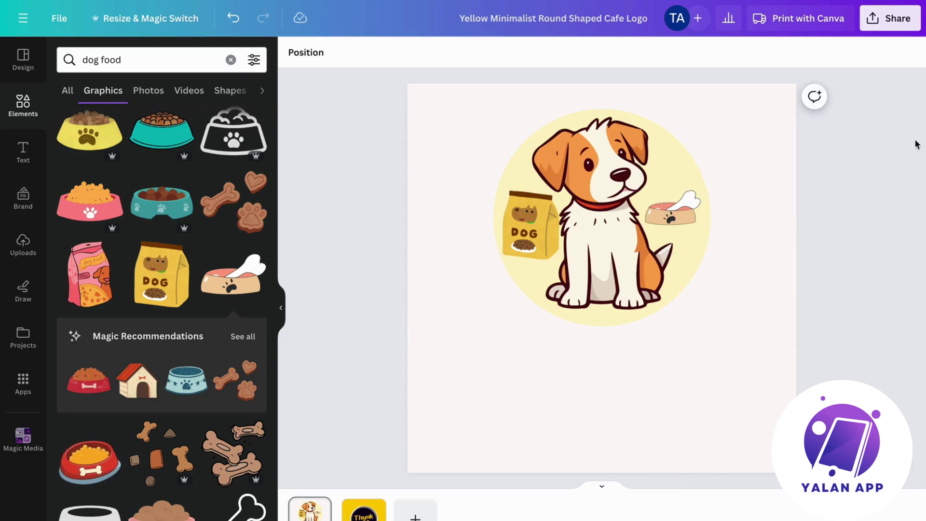
Step: Shrink the dog food bag and move it up
left_click(548, 239)
left_click_drag(559, 259, 537, 221)
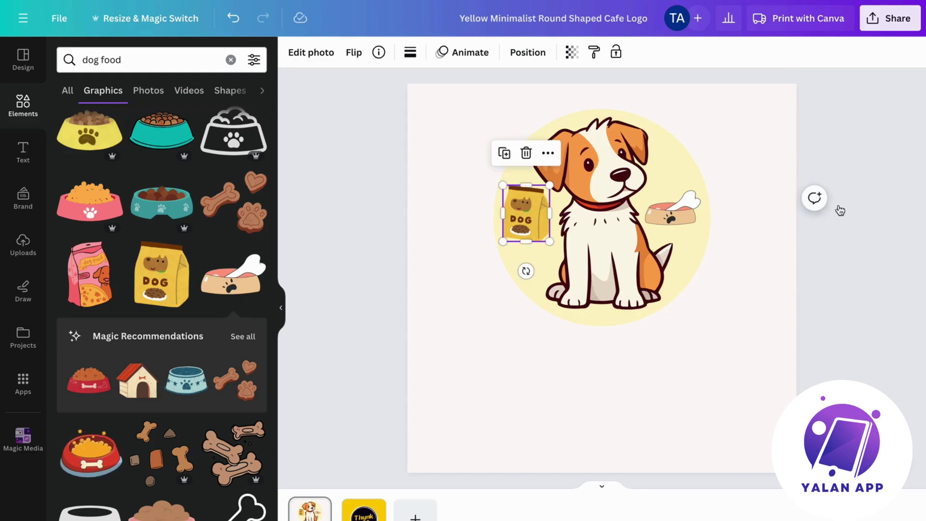
left_click(775, 178)
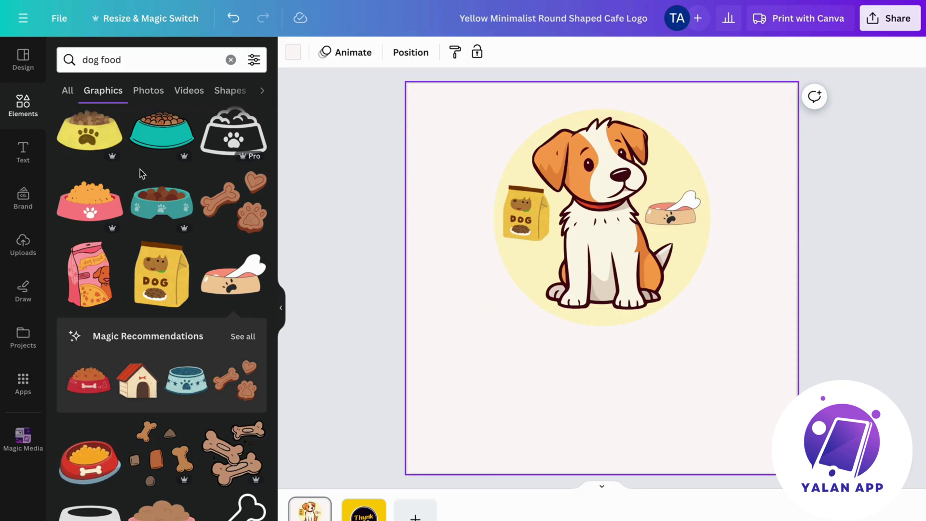
Step: Search graphics for 'dog' and delete the original dog from the design
left_click(159, 59)
key("BackSpace")
key("BackSpace")
key("BackSpace")
key("BackSpace")
key("BackSpace")
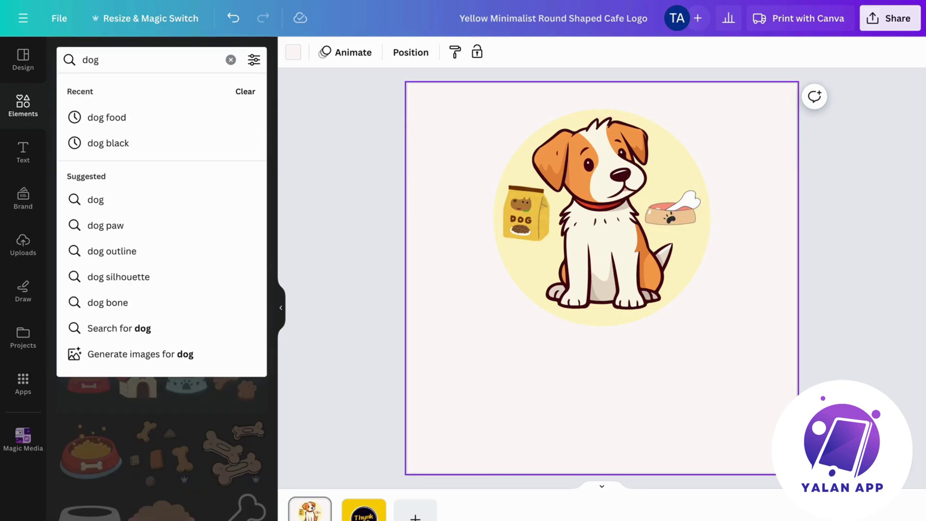
key("Return")
scroll(148, 248, "down", 1)
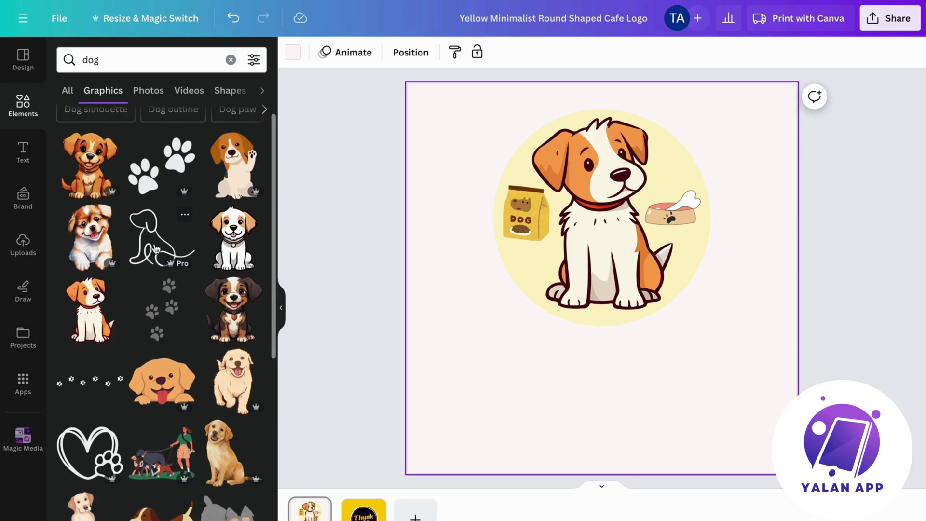
key("Delete")
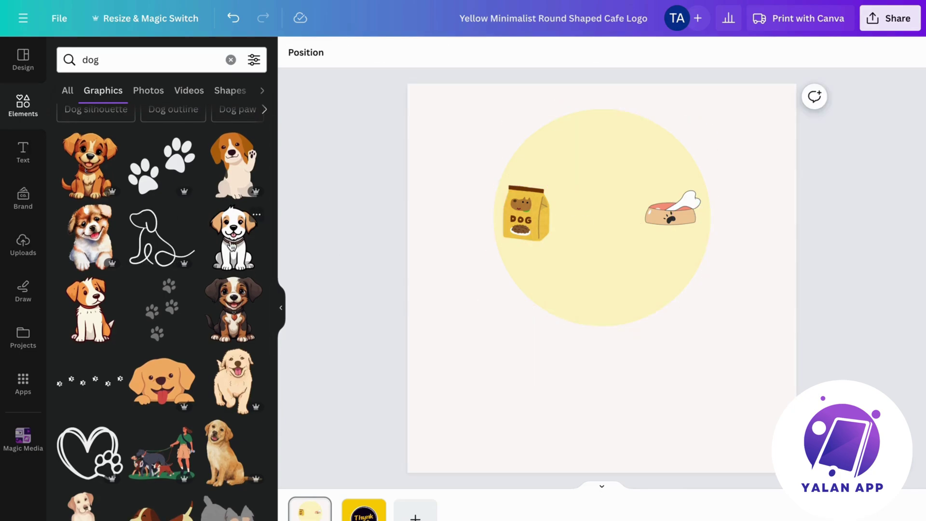
scroll(221, 274, "down", 1)
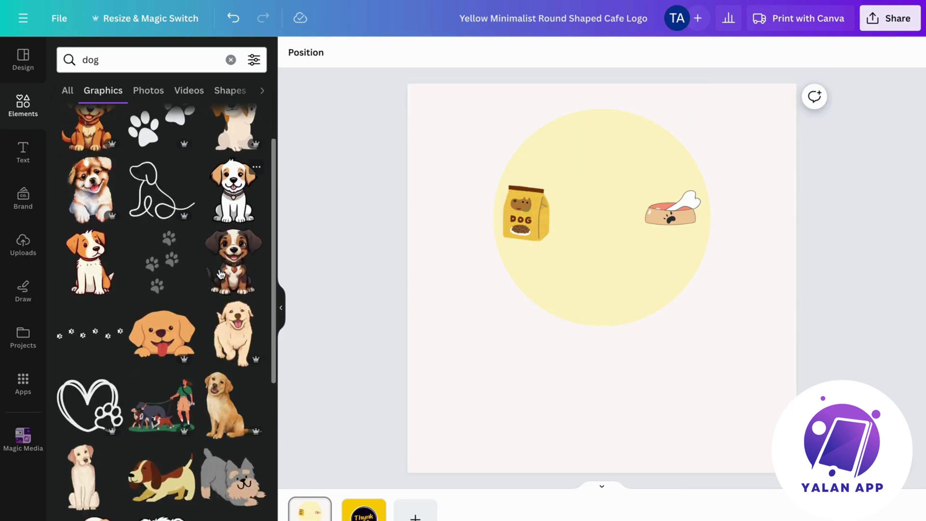
scroll(233, 403, "down", 1)
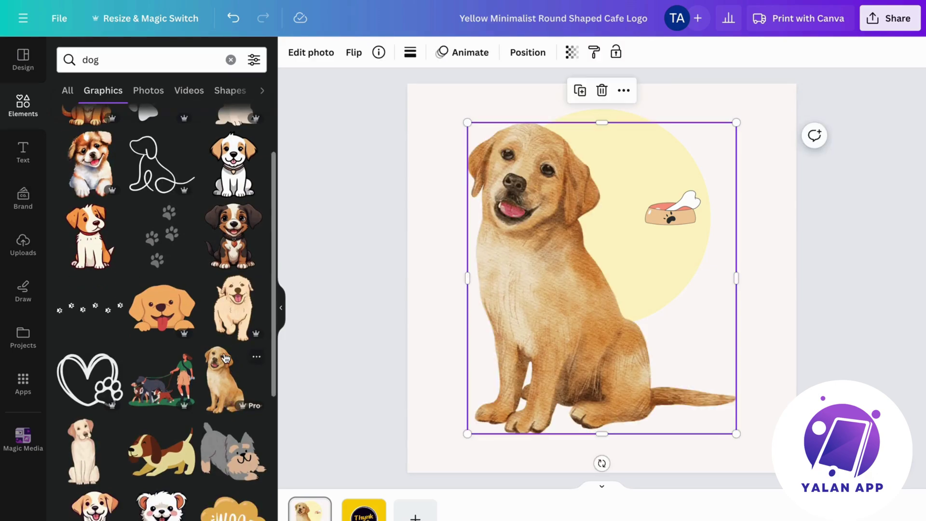
left_click(233, 400)
key("Delete")
Step: Add the white-and-tan cartoon puppy, enlarge it and centre it in the circle
left_click(234, 164)
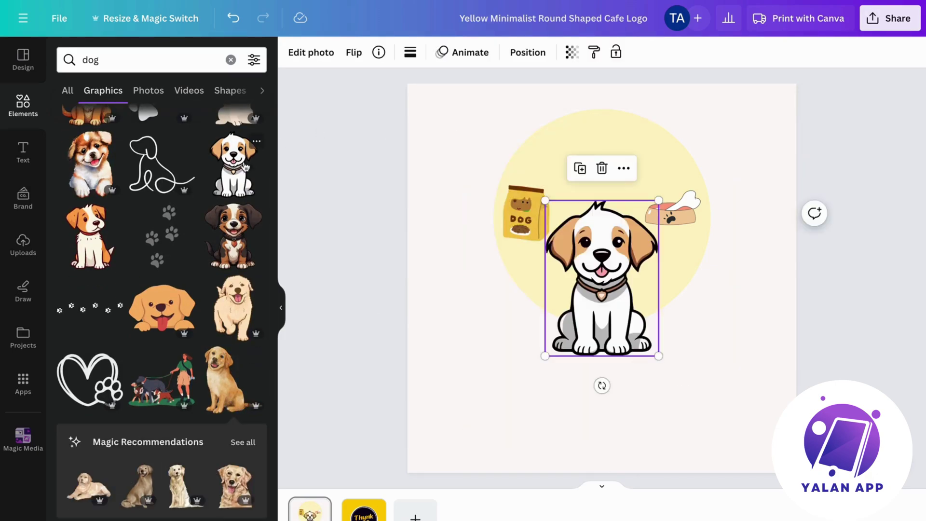
left_click_drag(623, 268, 619, 208)
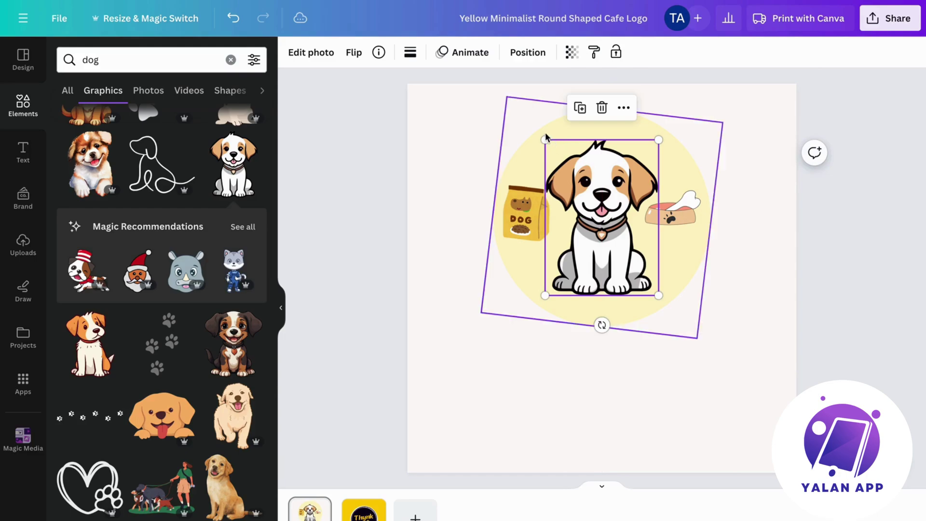
left_click_drag(546, 138, 534, 116)
left_click_drag(576, 164, 574, 165)
left_click(765, 136)
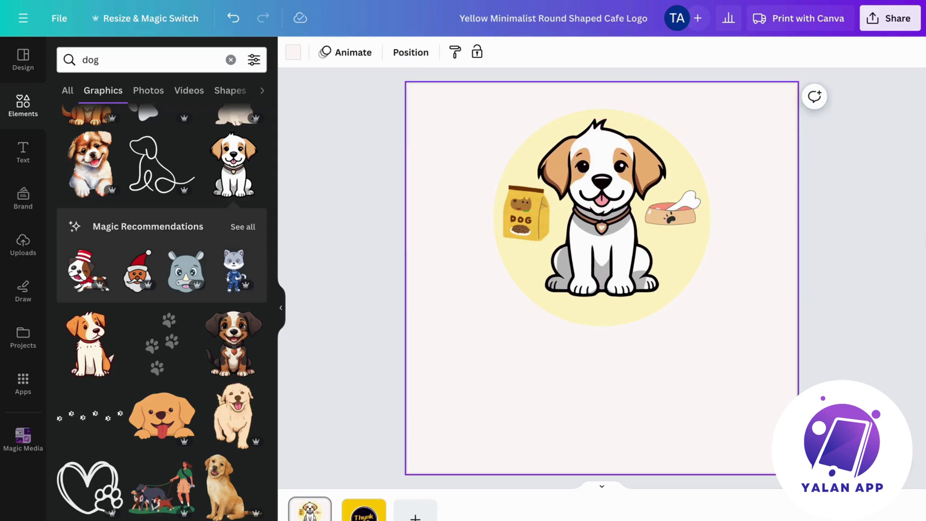
left_click(904, 264)
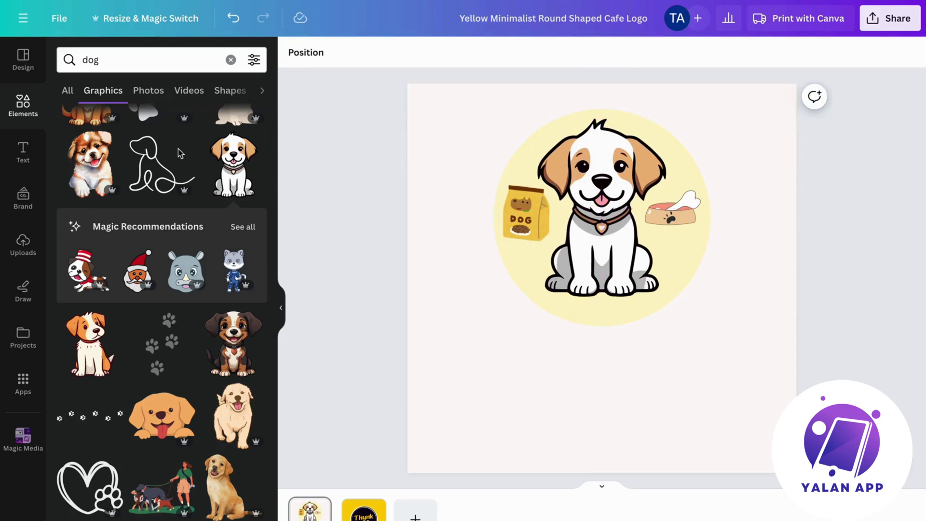
Step: Search graphics for 'frame circle' and add a thin circular ring to the logo
left_click(134, 58)
double_click(135, 58)
type("f")
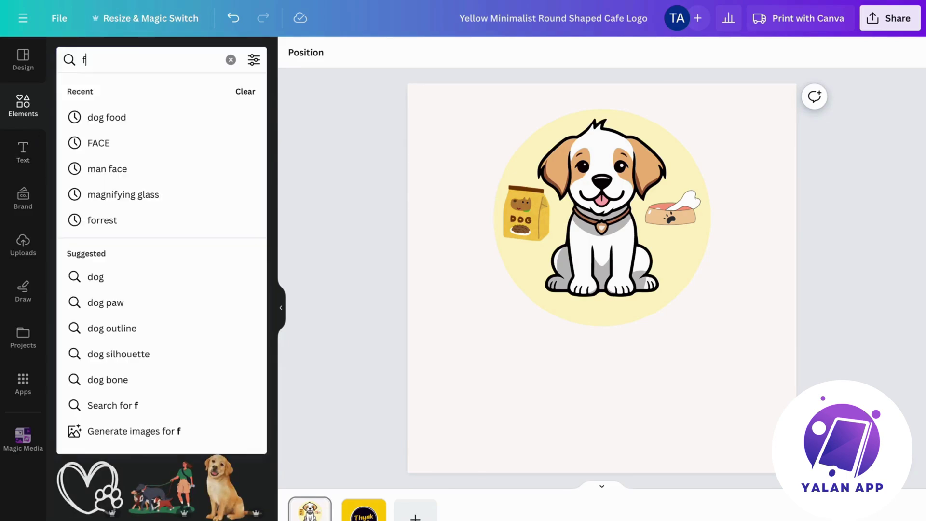
type("rame circle")
key("Return")
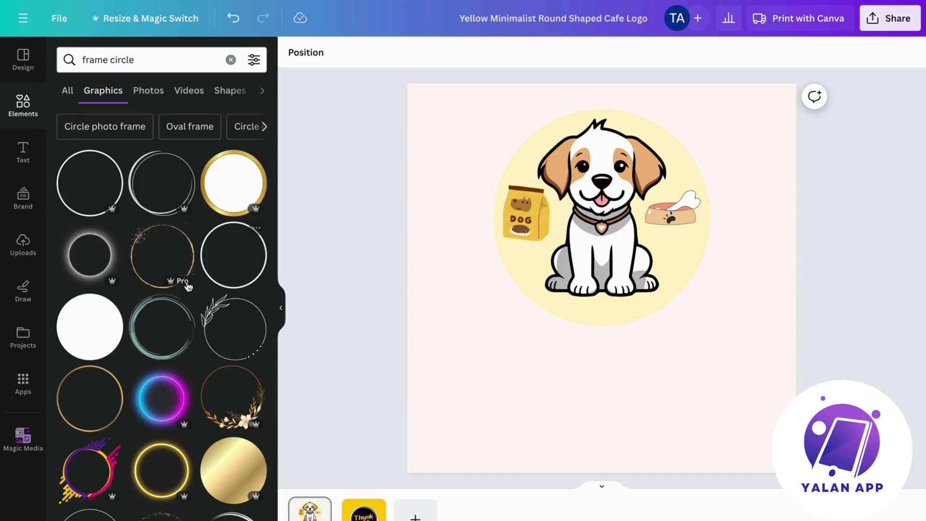
left_click(188, 287)
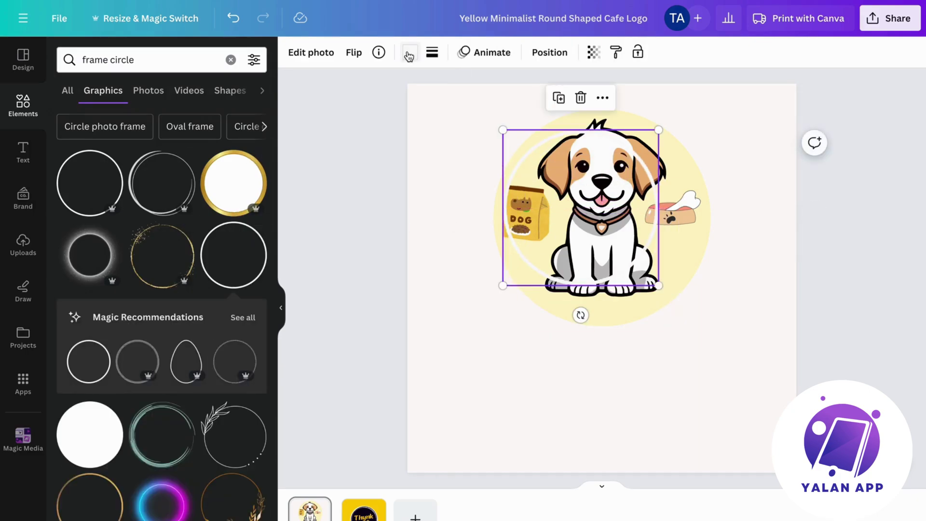
Step: Colour the ring lime yellow, #EBFF00
left_click(409, 53)
left_click(144, 169)
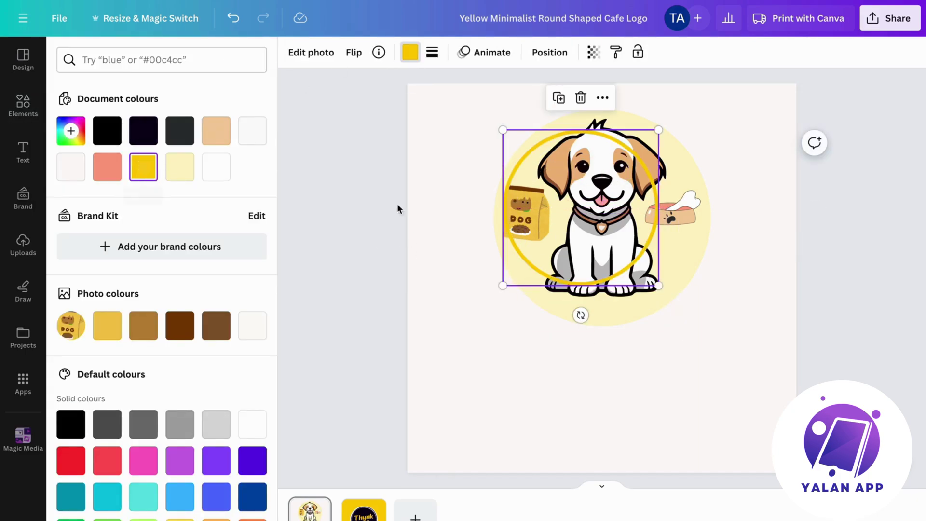
left_click(70, 130)
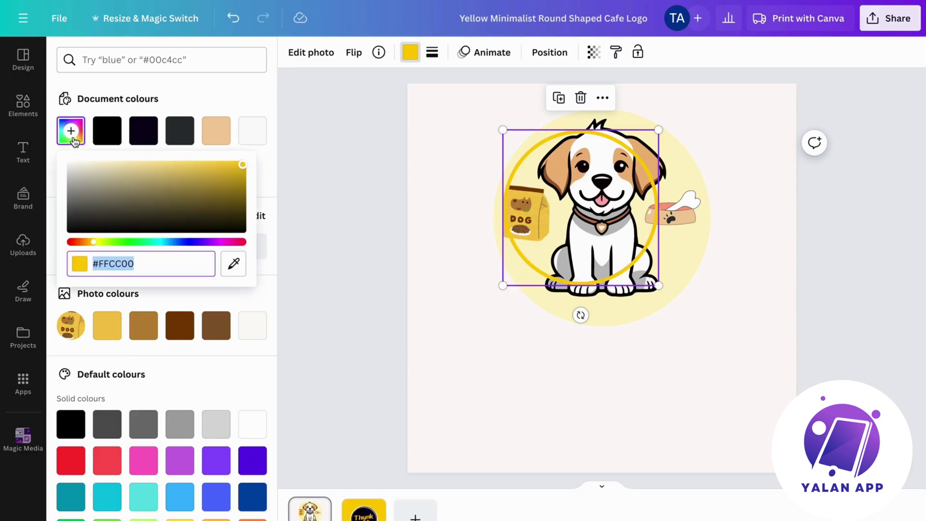
left_click(100, 242)
left_click_drag(101, 243, 102, 243)
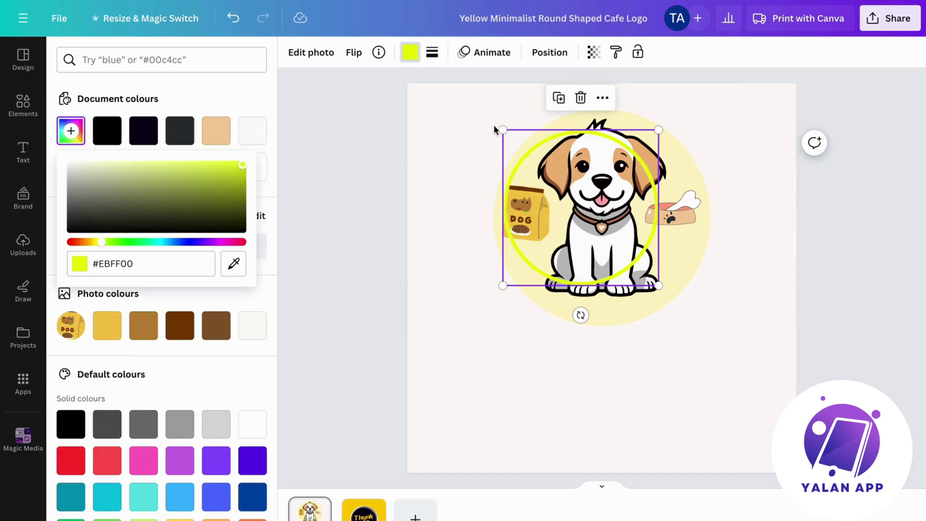
Step: Enlarge the ring to about 284 × 284 so it borders the cream circle
left_click_drag(501, 130, 456, 85)
left_click_drag(586, 199, 626, 224)
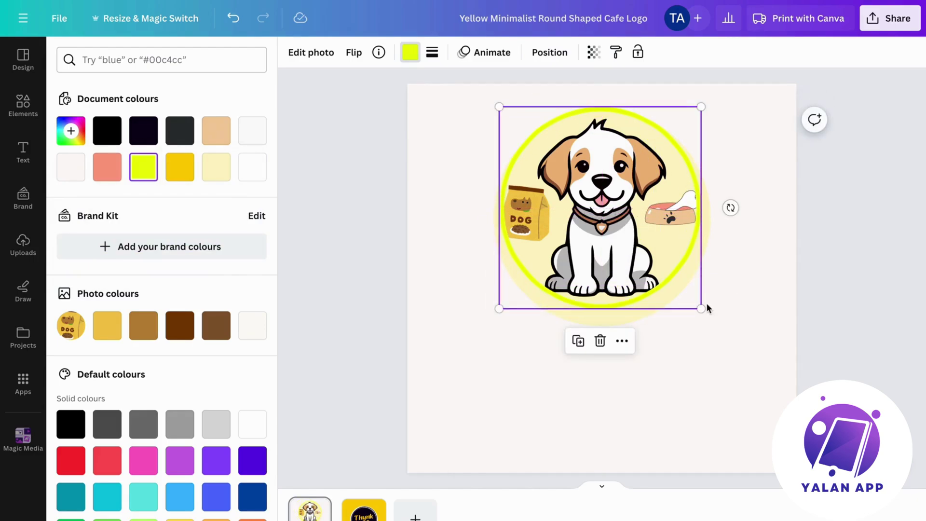
mouse_move(701, 309)
left_mouse_down()
mouse_move(729, 337)
mouse_move(685, 306)
left_mouse_up()
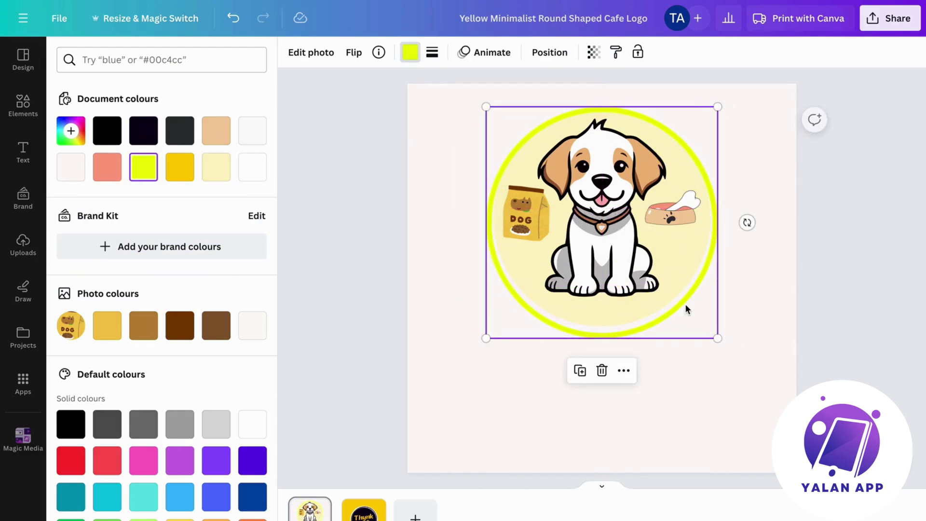
left_click_drag(719, 335, 711, 332)
left_click_drag(484, 331, 490, 327)
Step: Recolour the ring from lime yellow to the dark brown photo colour
left_click(811, 240)
left_click(855, 280)
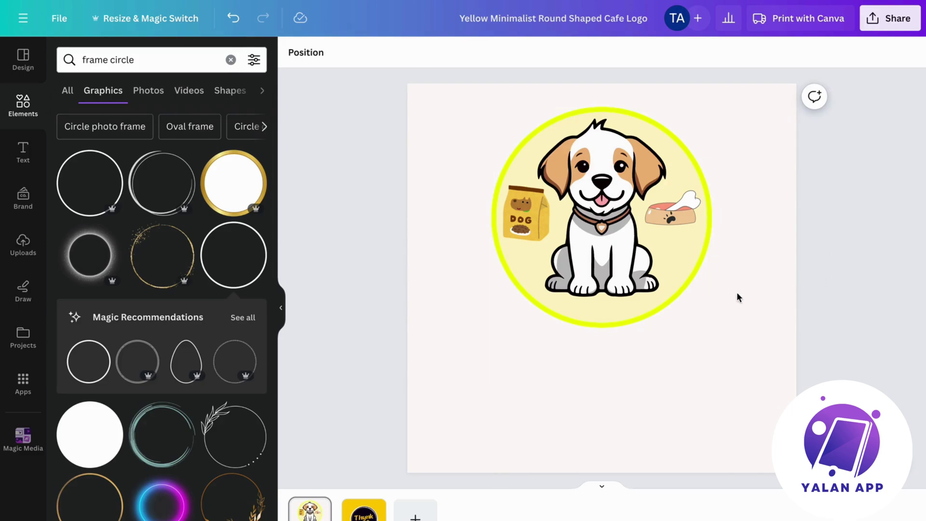
left_click(701, 297)
left_click(409, 53)
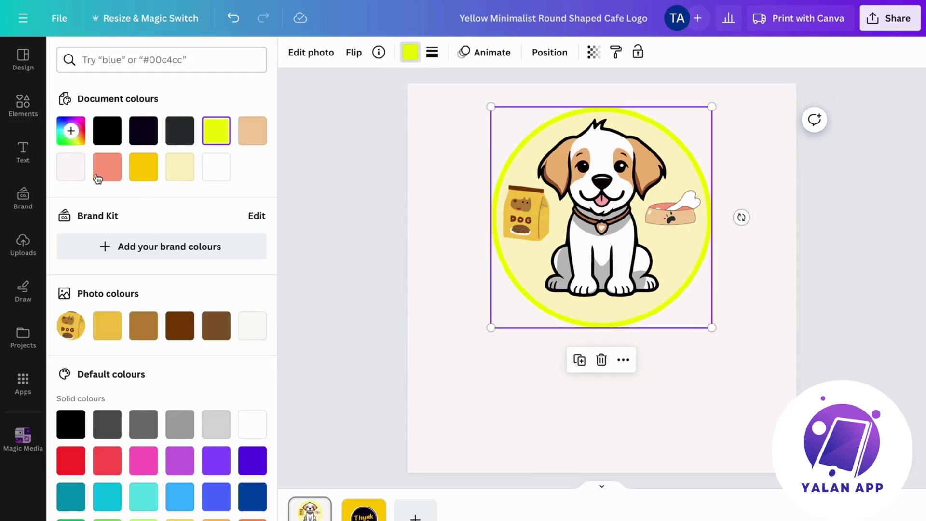
left_click(183, 328)
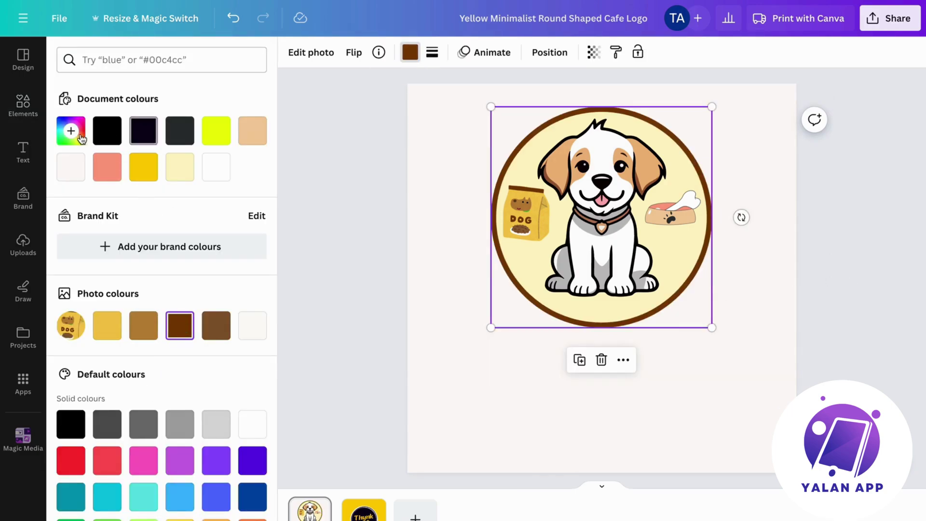
left_click(375, 227)
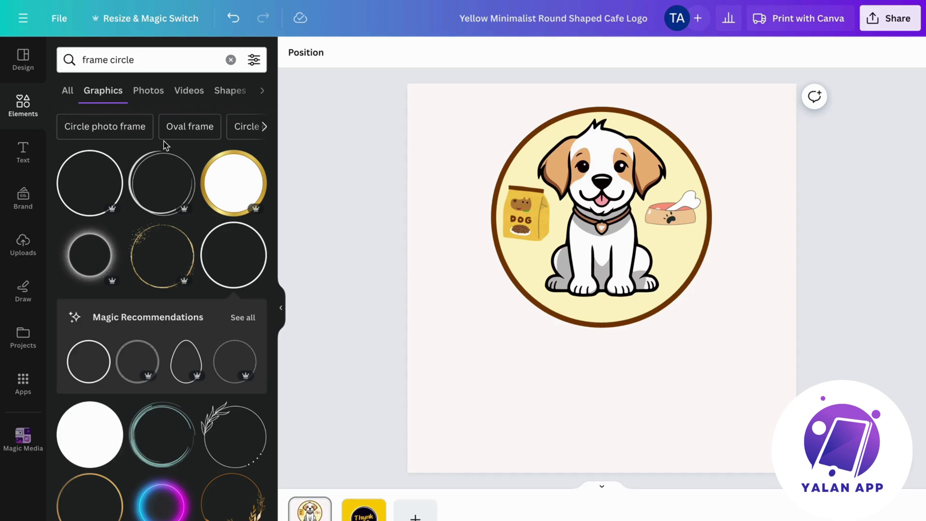
Step: Bring up the Text panel and browse the Font Combinations list
left_click(35, 158)
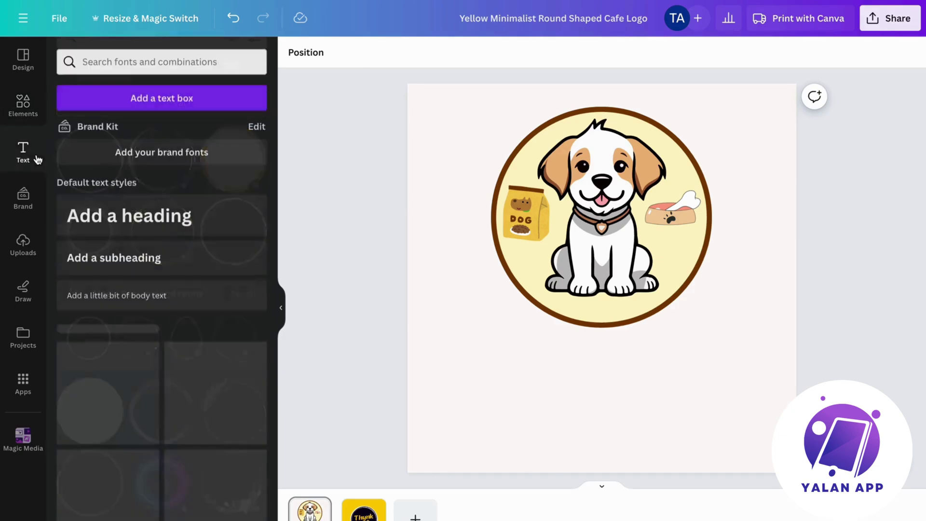
scroll(206, 285, "down", 6)
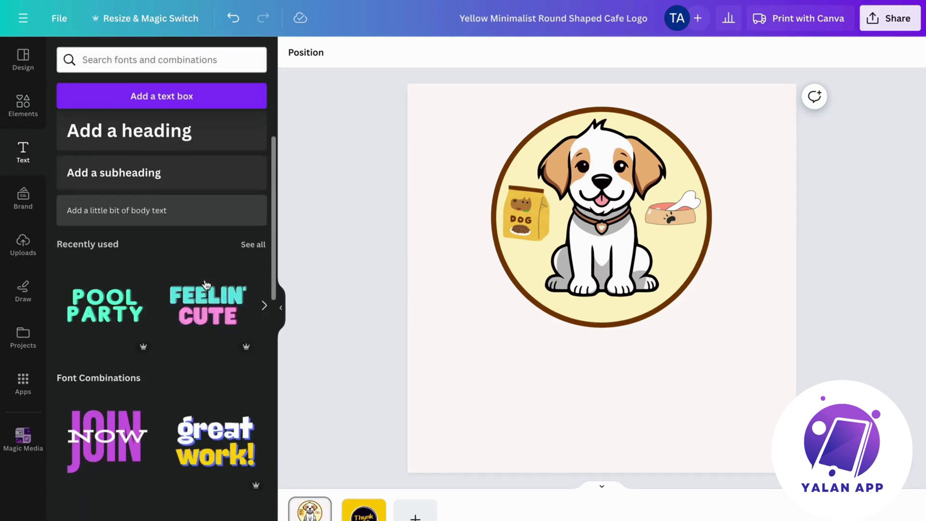
scroll(206, 285, "down", 7)
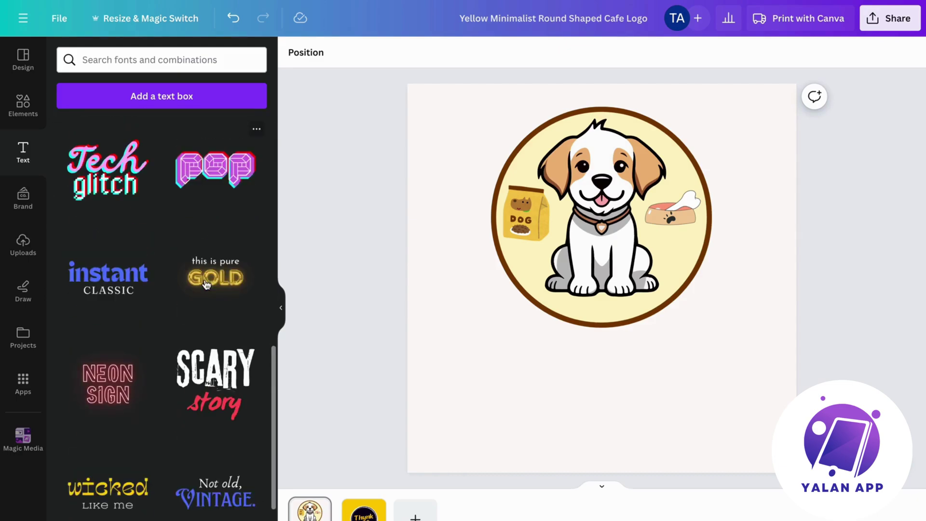
scroll(205, 285, "up", 13)
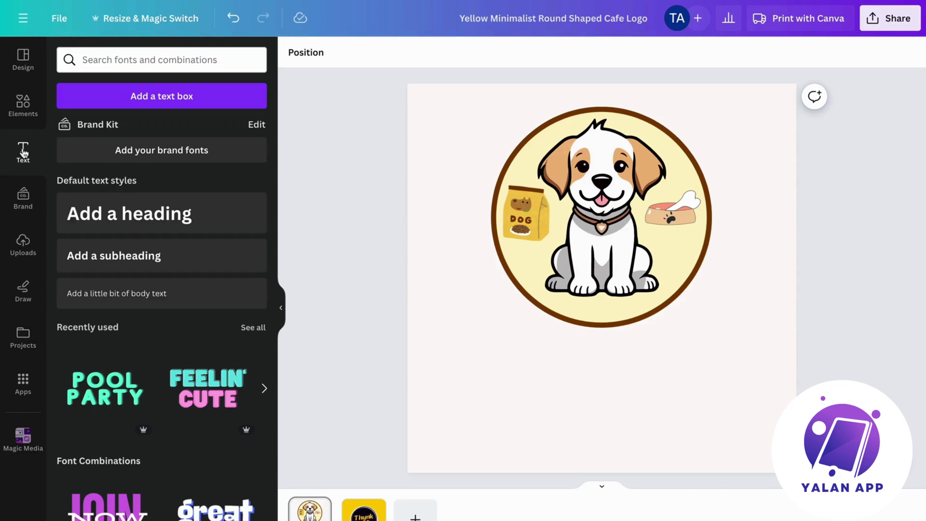
scroll(216, 331, "down", 2)
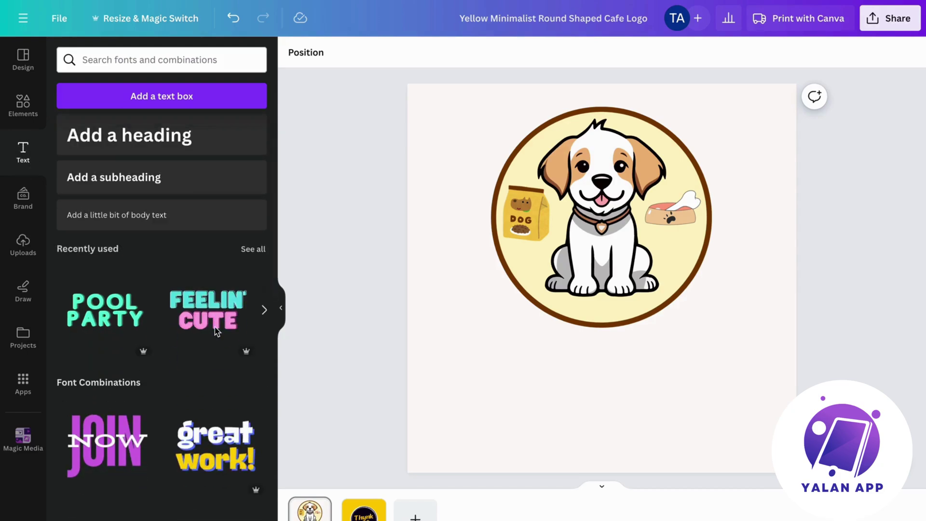
scroll(216, 332, "down", 15)
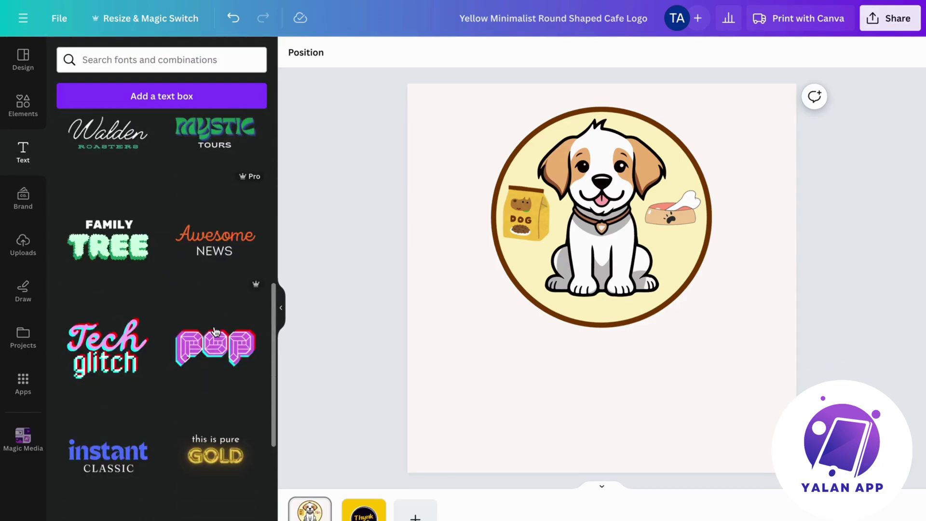
scroll(216, 331, "up", 1)
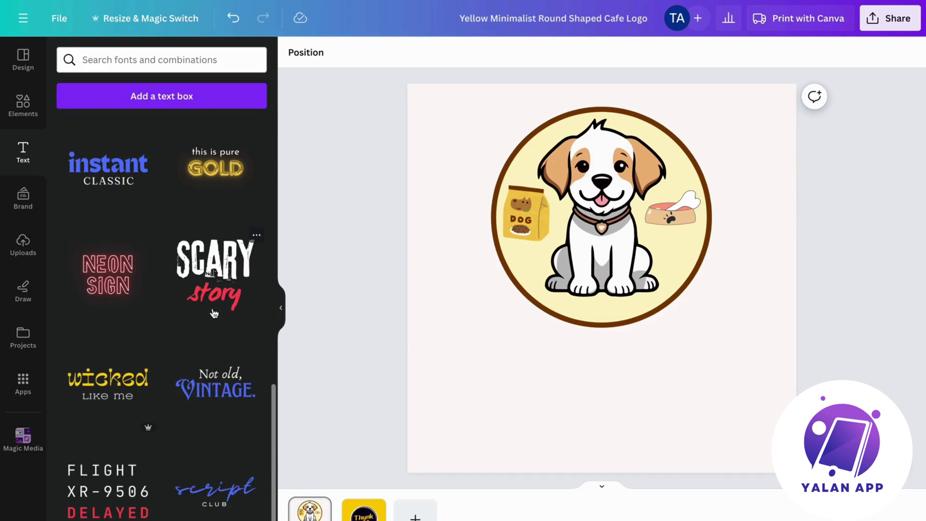
Step: Add the instant CLASSIC combination below the logo and delete the word CLASSIC
left_click(118, 183)
left_click_drag(610, 285, 610, 376)
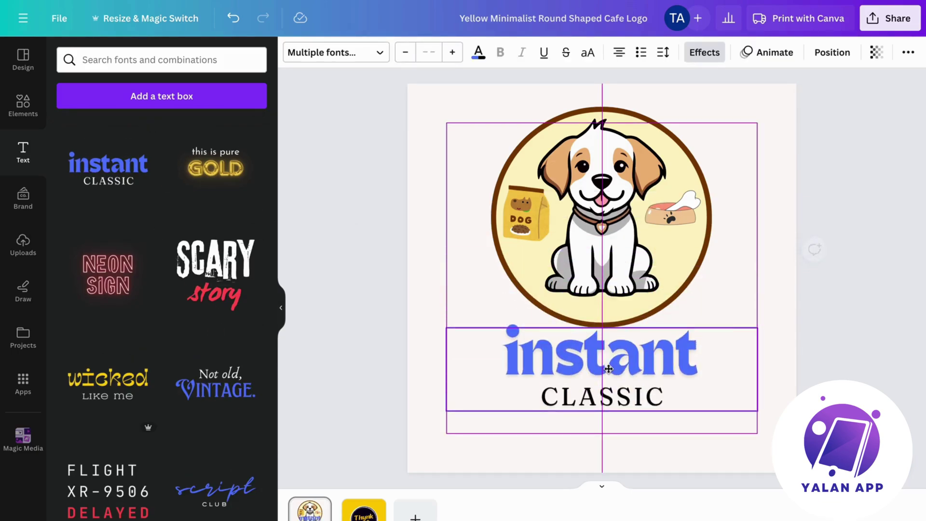
left_click(606, 394)
double_click(605, 395)
key("BackSpace")
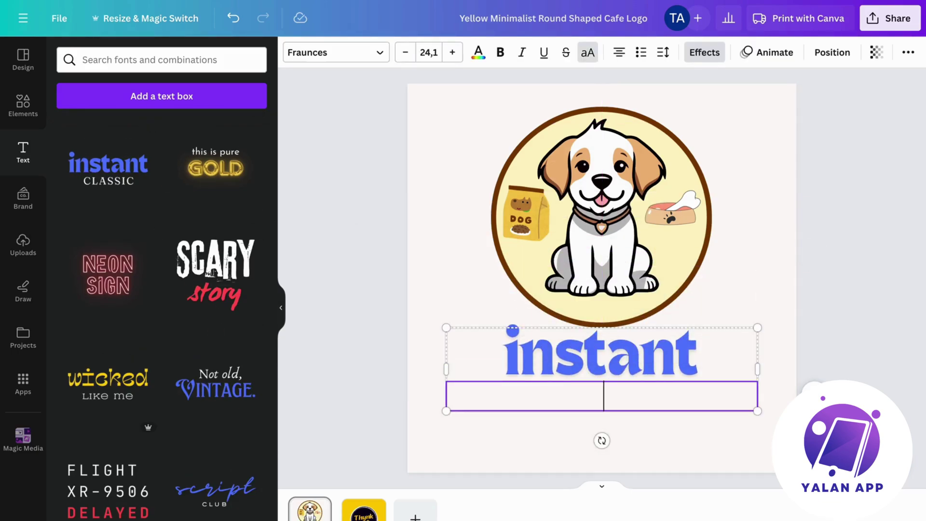
Step: Replace 'instant' with 'PET FOOD', then delete that text again
double_click(613, 375)
left_click(626, 450)
double_click(618, 360)
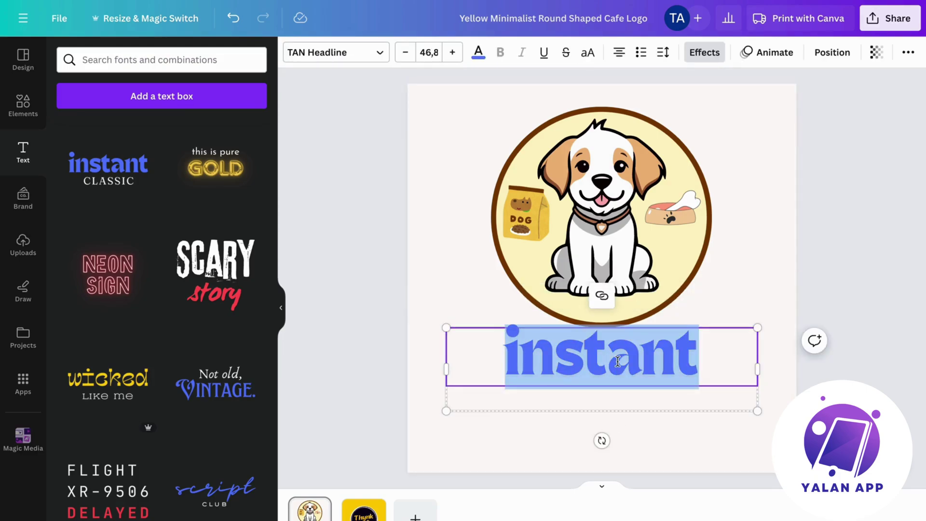
type("PET FOOD")
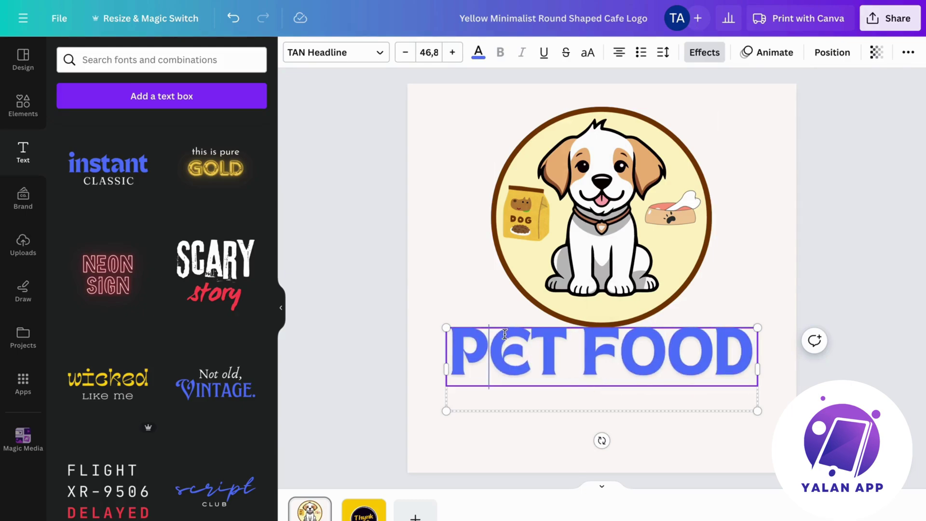
key("ctrl+a")
key("BackSpace")
scroll(201, 363, "down", 5)
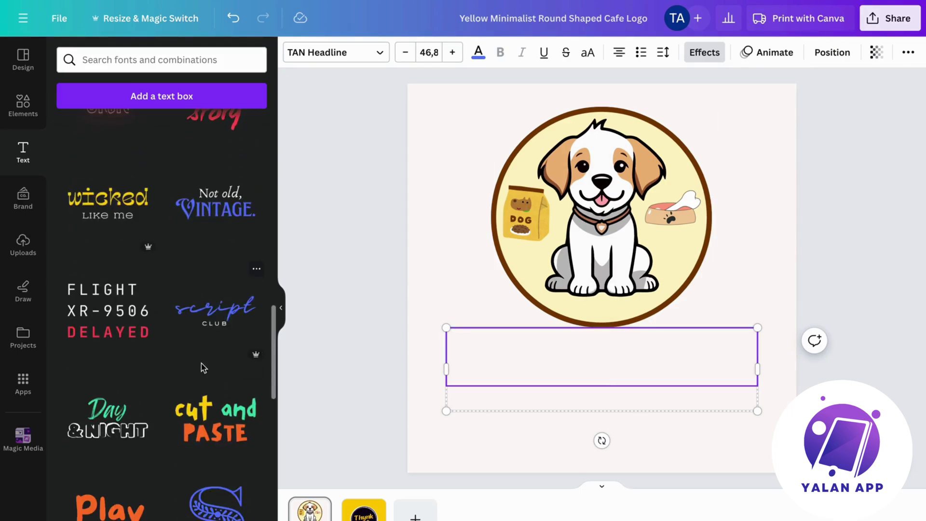
Step: Add the Play time combination below the logo and delete the word 'time'
left_click(120, 446)
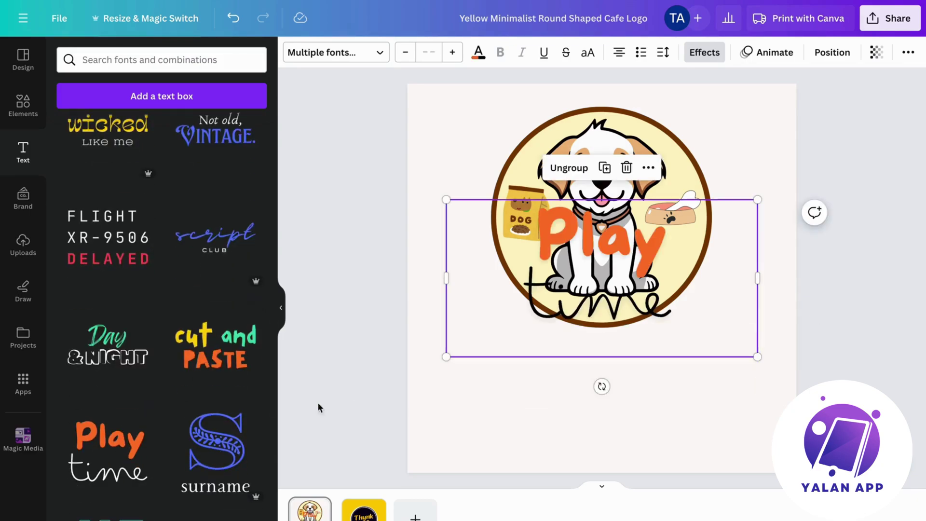
left_click_drag(579, 343, 579, 426)
double_click(581, 410)
key("BackSpace")
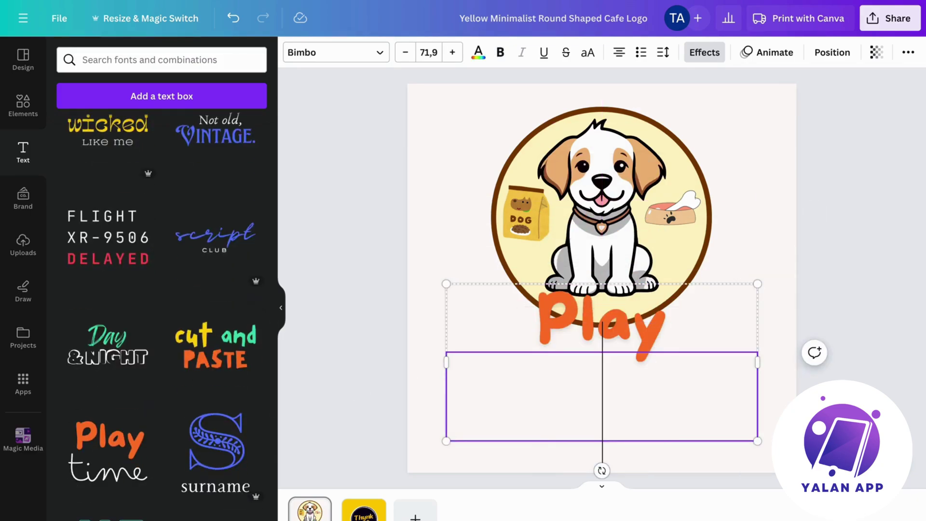
left_click(444, 196)
Step: Replace 'Play' with 'DOG FOOD INC.'
left_click(593, 364)
double_click(593, 371)
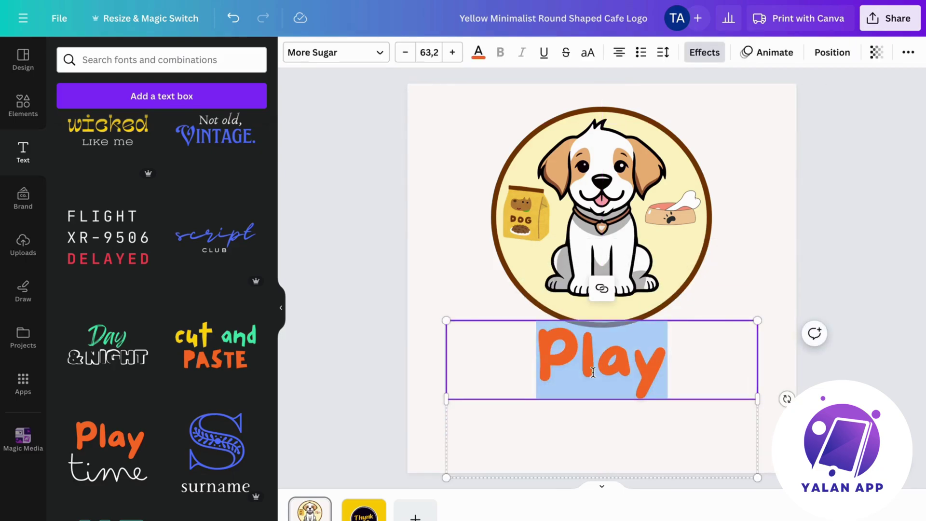
type("PET")
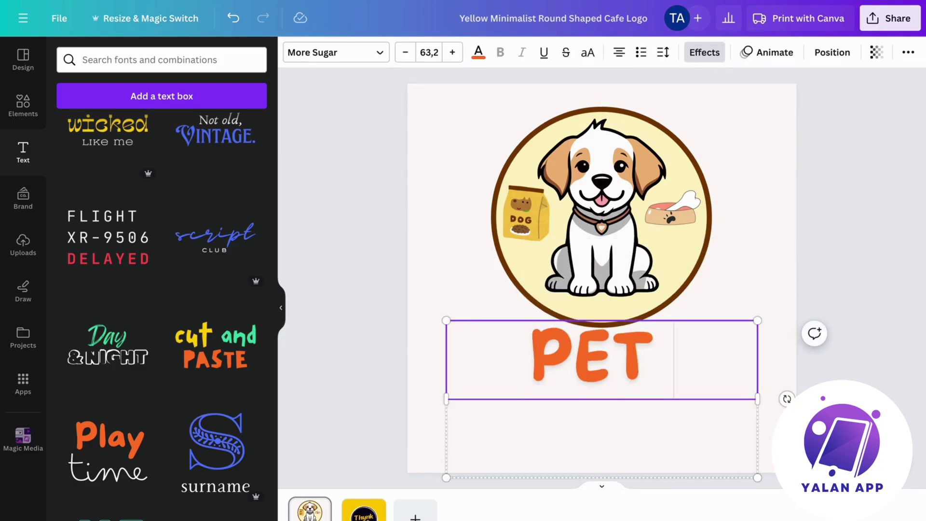
type(" FOOD")
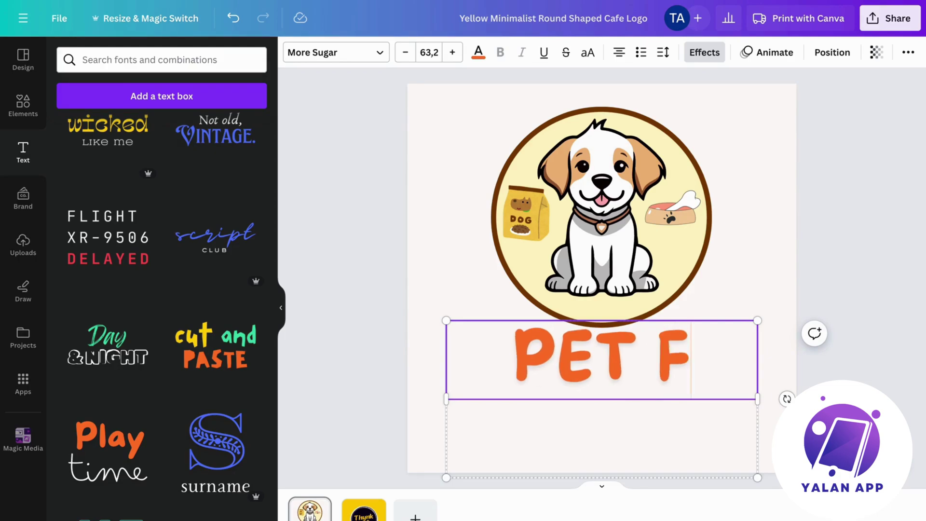
key("BackSpace")
key("BackSpace")
key("BackSpace")
key("BackSpace")
key("BackSpace")
key("BackSpace")
key("BackSpace")
key("BackSpace")
type("DOG F")
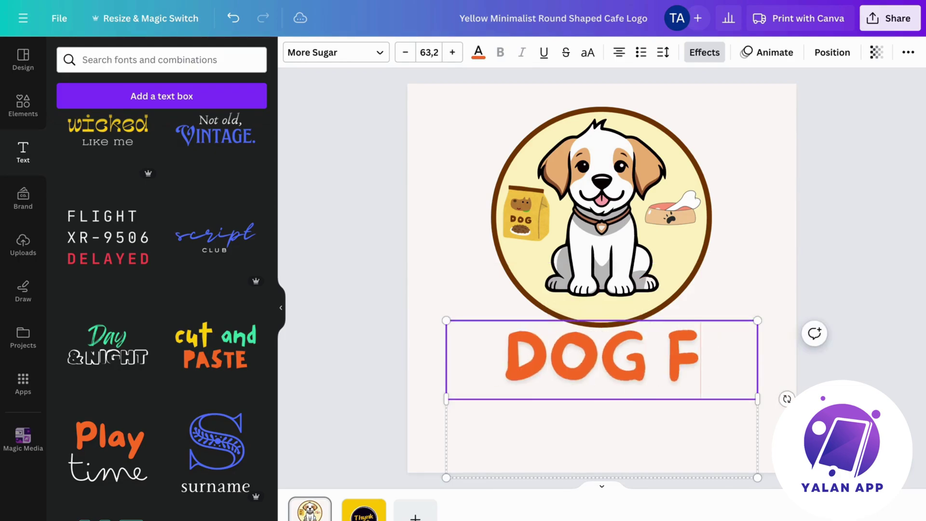
type("OOD INC.")
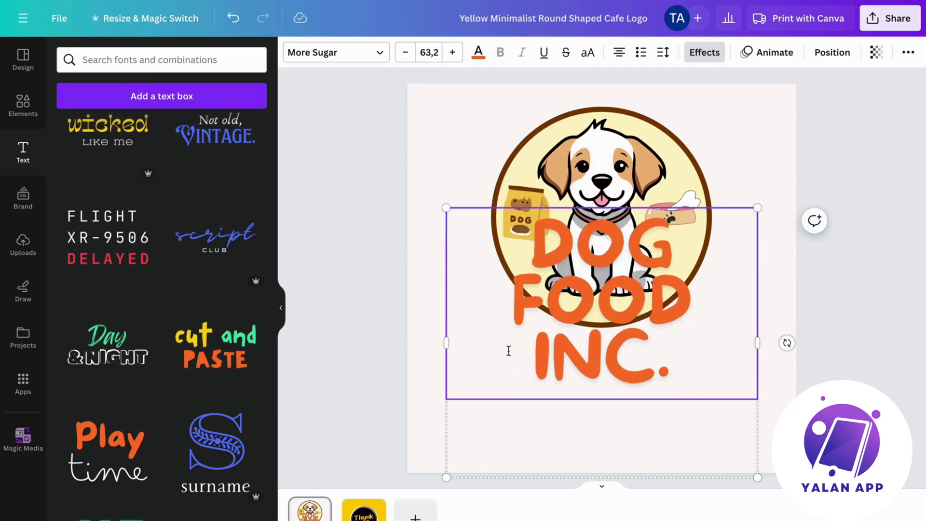
Step: Resize the DOG FOOD INC. text box and centre it below the dog logo
left_click(453, 243)
left_click(459, 242)
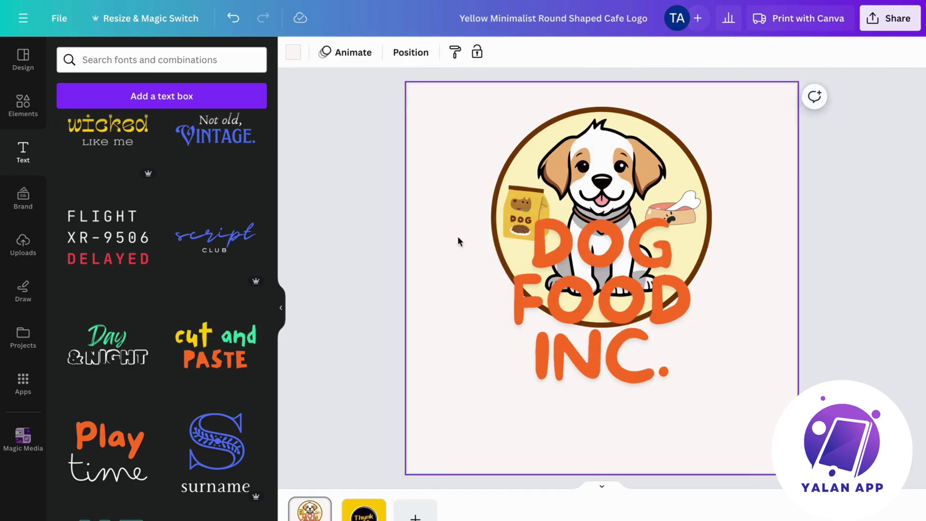
left_click_drag(579, 307, 578, 311)
left_click_drag(446, 213, 560, 312)
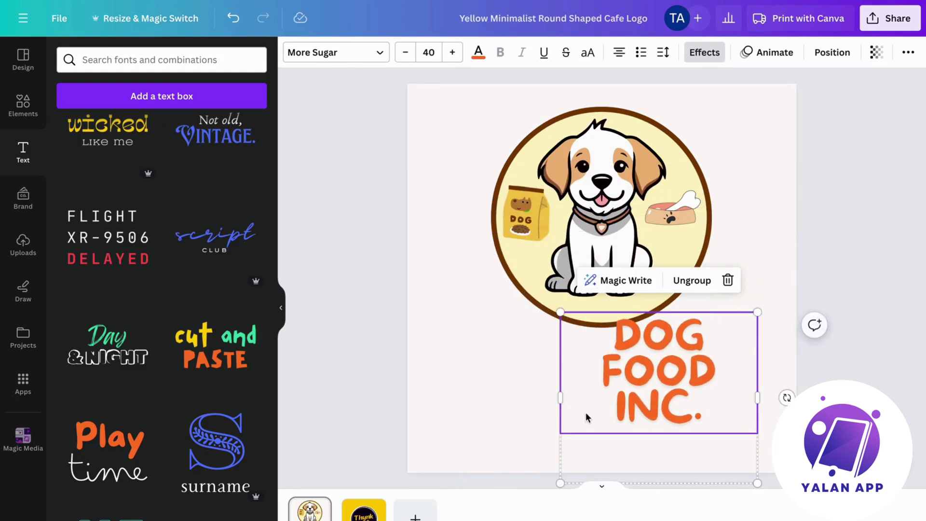
left_click_drag(560, 399, 459, 393)
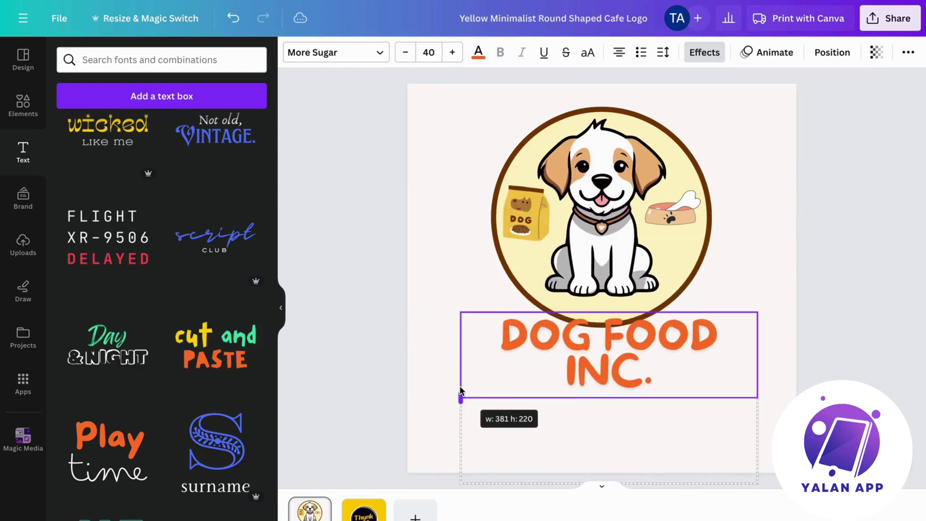
left_click(446, 261)
left_click(523, 368)
left_click_drag(523, 368, 518, 374)
Step: Replace 'INC.' with 'EST.2024' and recentre the text under the logo
double_click(591, 388)
double_click(592, 388)
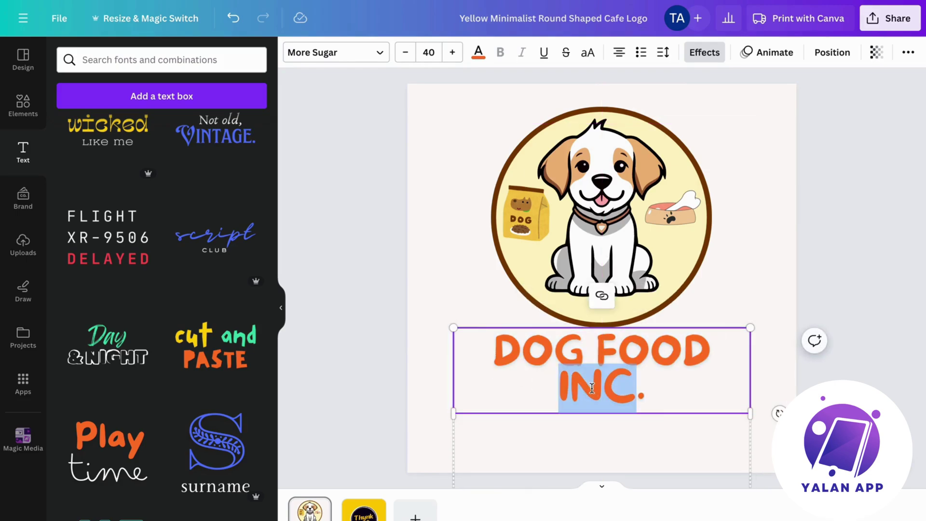
type("EST")
key("BackSpace")
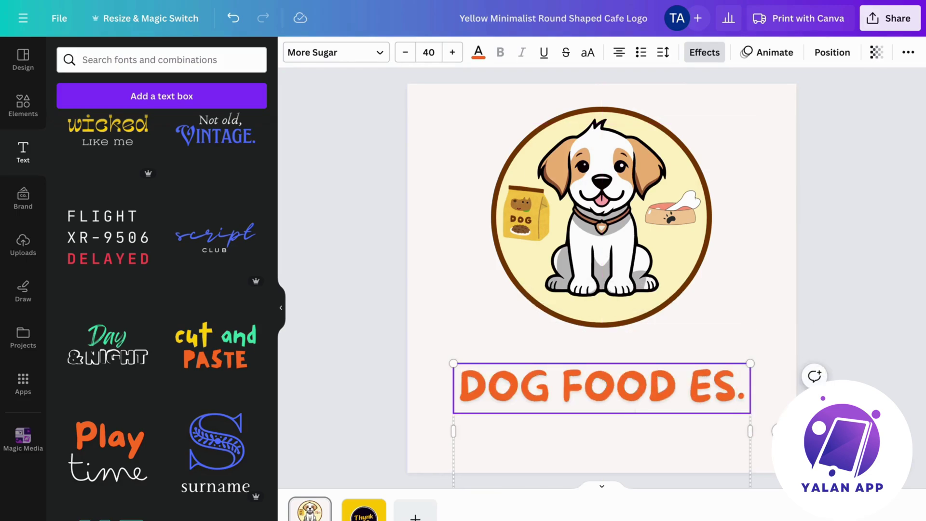
key("BackSpace")
type("ST.")
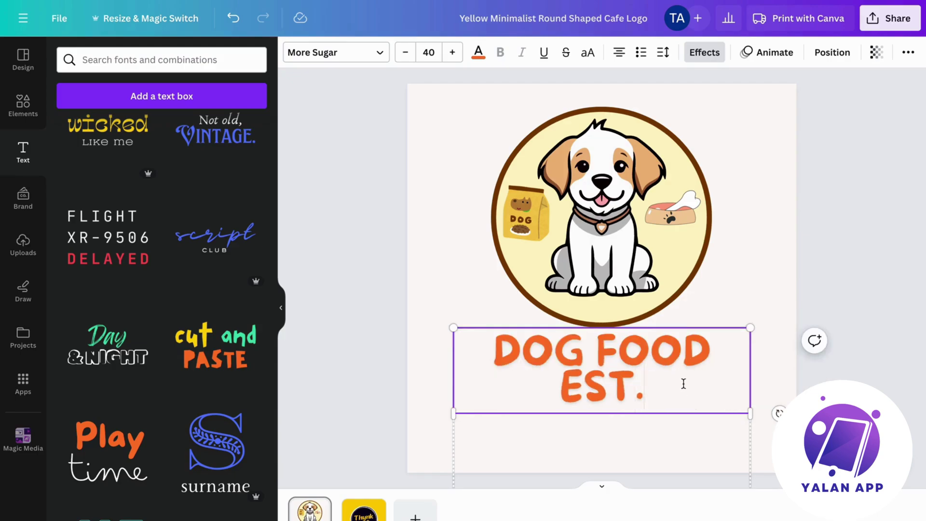
type("2024")
left_click(828, 254)
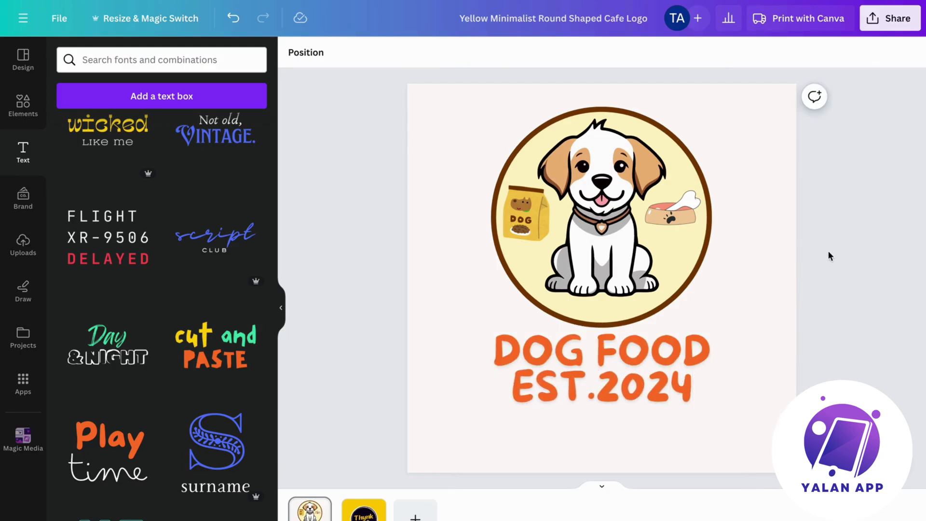
mouse_move(713, 371)
left_mouse_down()
mouse_move(714, 384)
mouse_move(714, 372)
left_mouse_up()
left_click(807, 268)
Step: Set all of the DOG FOOD EST.2024 text to font size 38
left_click(630, 386)
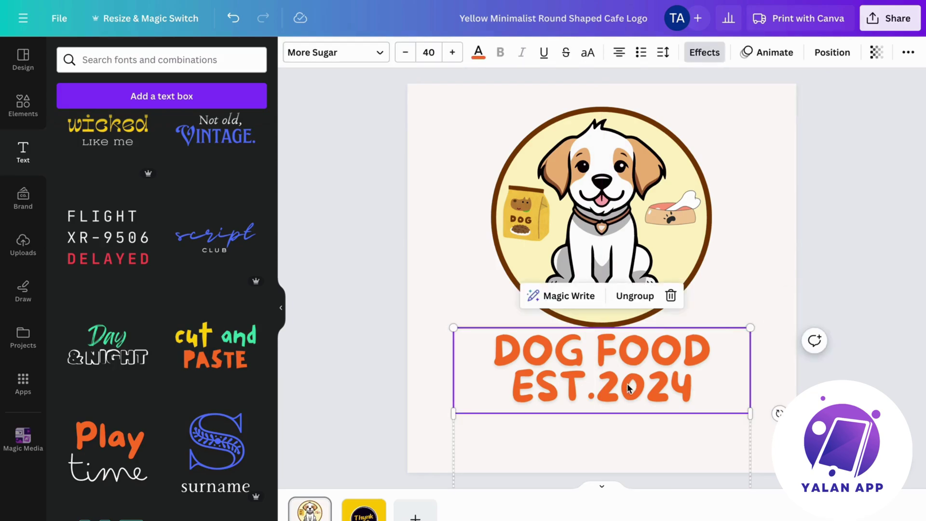
left_click(630, 386)
left_click(630, 386)
triple_click(630, 386)
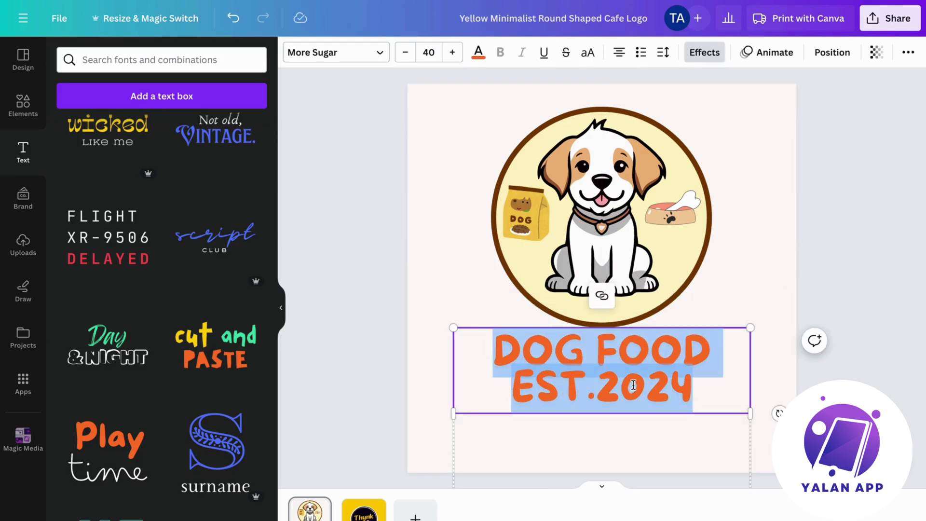
left_click(632, 350)
left_click_drag(500, 344, 703, 403)
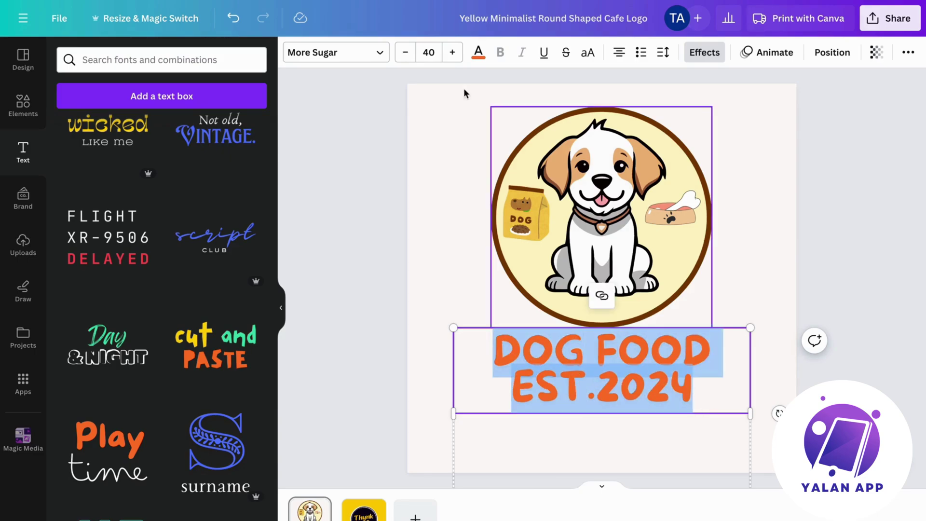
left_click(404, 59)
left_click(405, 59)
left_click(405, 58)
left_click(405, 59)
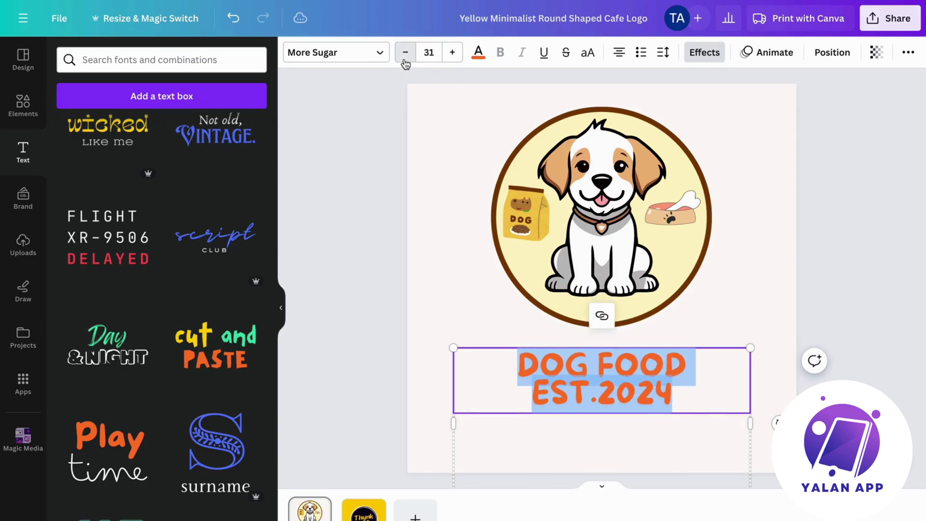
left_click(405, 58)
left_click(452, 53)
left_click(452, 53)
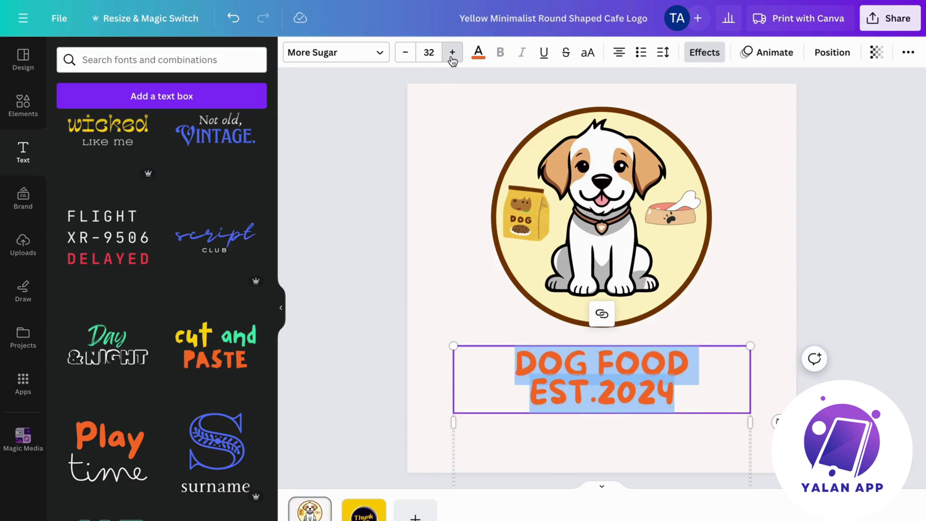
left_click(451, 53)
left_click(452, 53)
Step: Try a smaller size on the EST.2024 line, keep it at 38, then select the text group
left_click(486, 281)
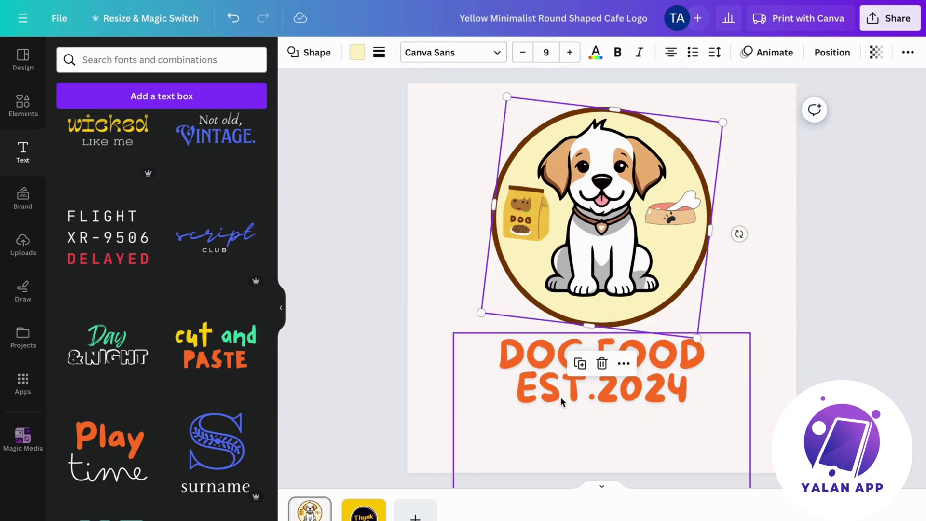
left_click(568, 383)
double_click(568, 384)
left_click(555, 384)
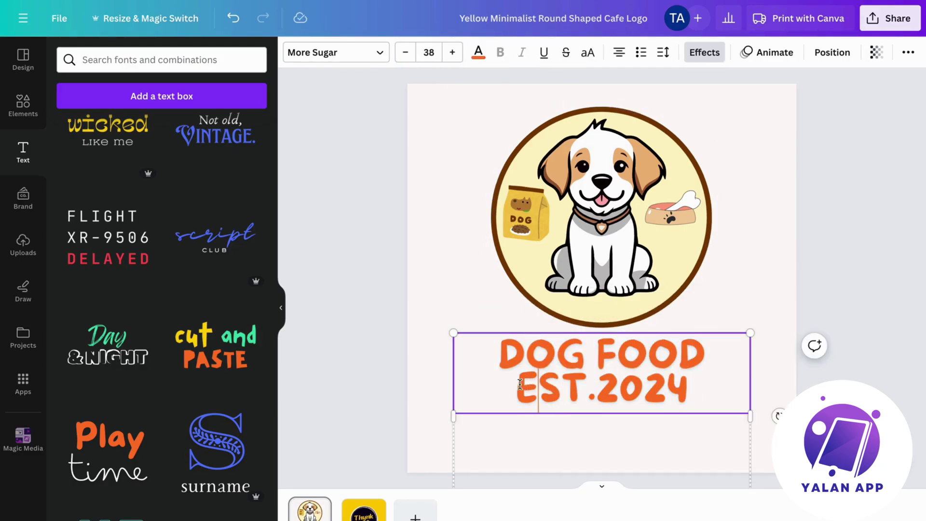
left_click_drag(519, 383, 692, 386)
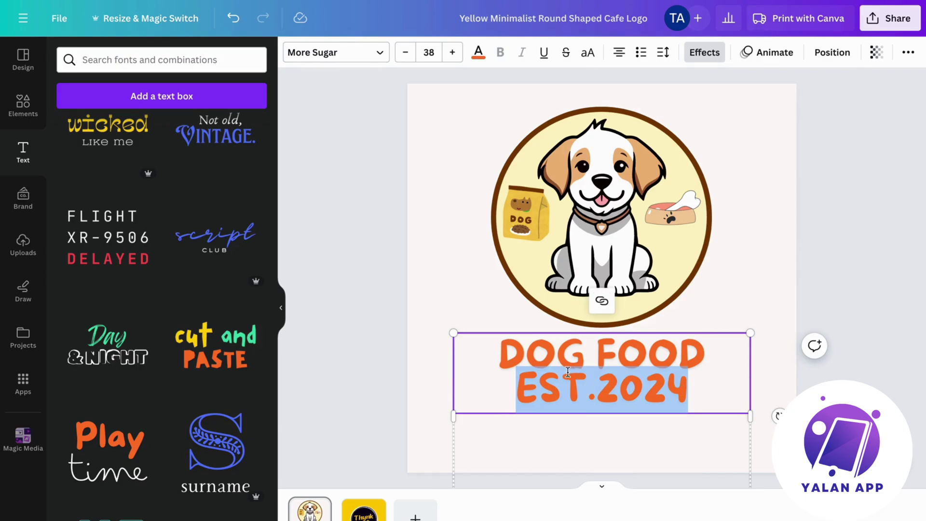
left_click(405, 52)
left_click(452, 52)
left_click(485, 330)
left_click(533, 356)
right_click(534, 355)
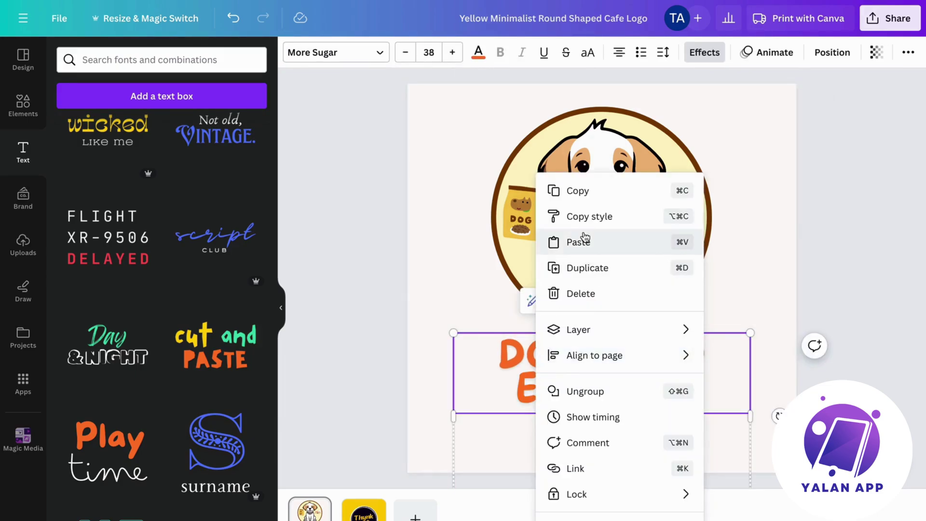
Step: Duplicate the DOG FOOD EST.2024 text and place the copy below the original
left_click(585, 191)
right_click(474, 273)
left_click(508, 344)
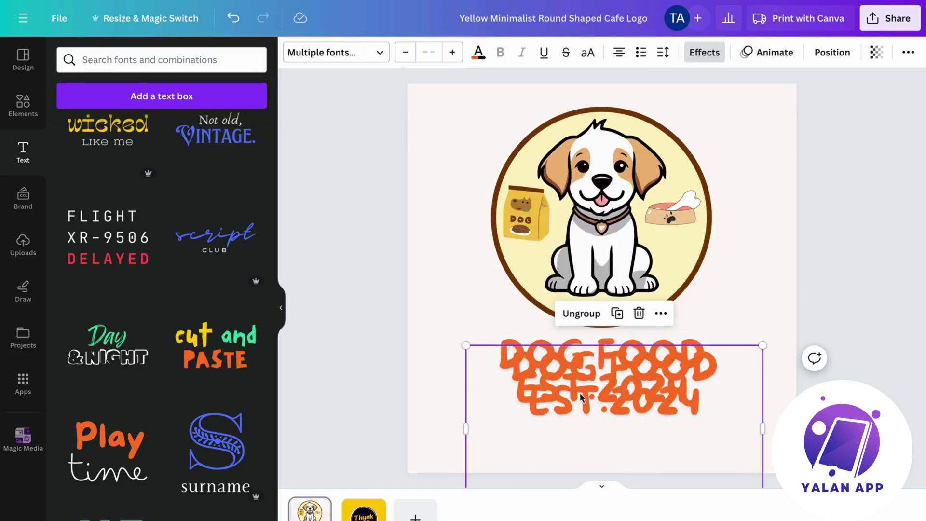
left_click_drag(579, 393, 578, 437)
Step: Delete EST.2024 from the original and move DOG FOOD up under the circle
left_click(542, 374)
double_click(535, 374)
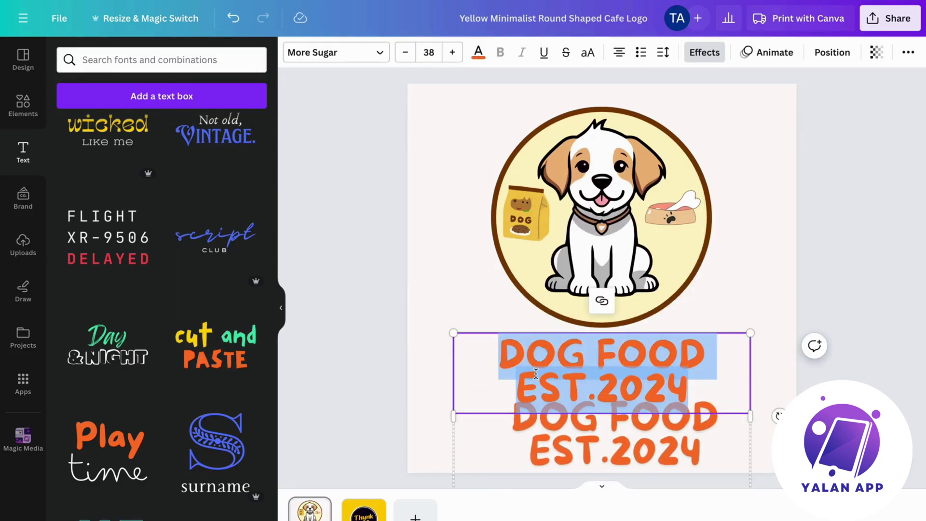
left_click(538, 379)
triple_click(541, 385)
left_click(541, 386)
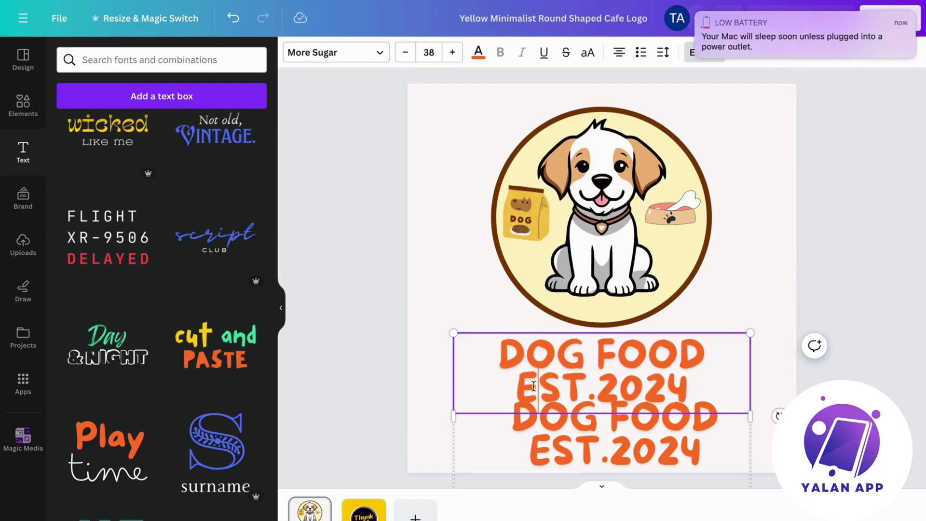
left_click_drag(516, 386, 697, 384)
key("BackSpace")
key("BackSpace")
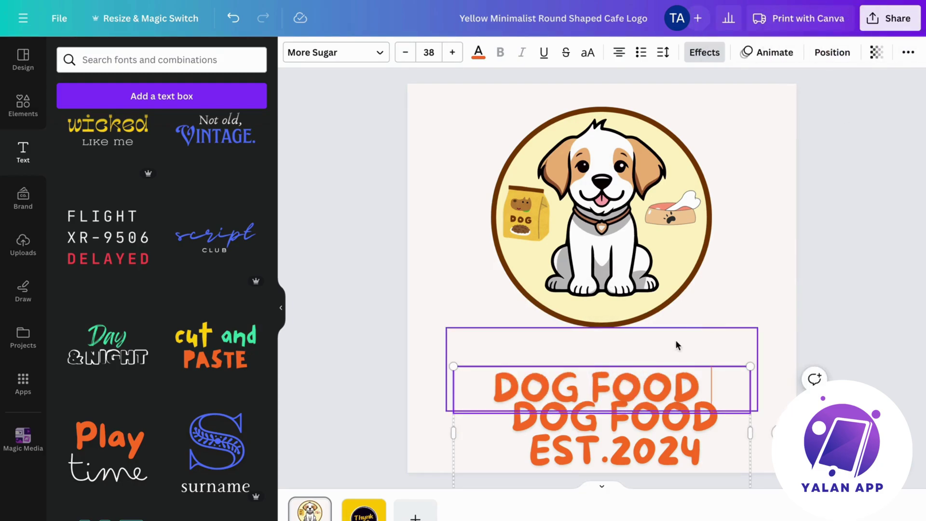
left_click(719, 341)
left_click(670, 369)
left_click_drag(670, 369, 672, 352)
Step: Delete DOG FOOD from the copy and move EST.2024 directly under DOG FOOD
double_click(617, 413)
left_click(610, 411)
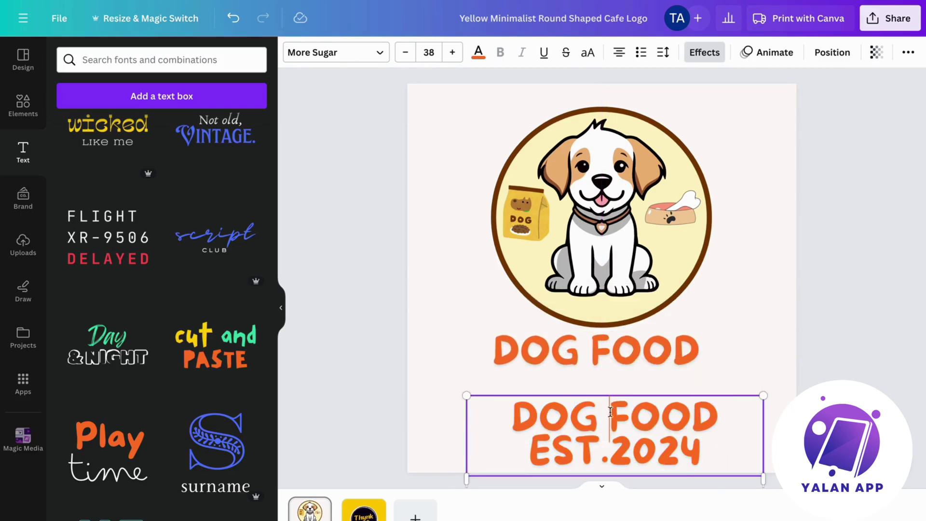
left_click_drag(511, 414, 721, 416)
key("BackSpace")
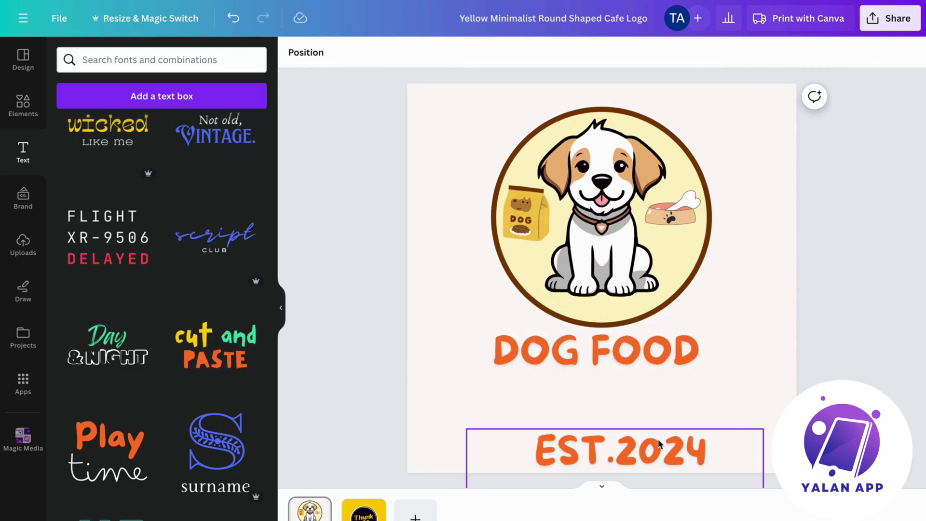
left_click_drag(658, 439, 628, 383)
double_click(630, 384)
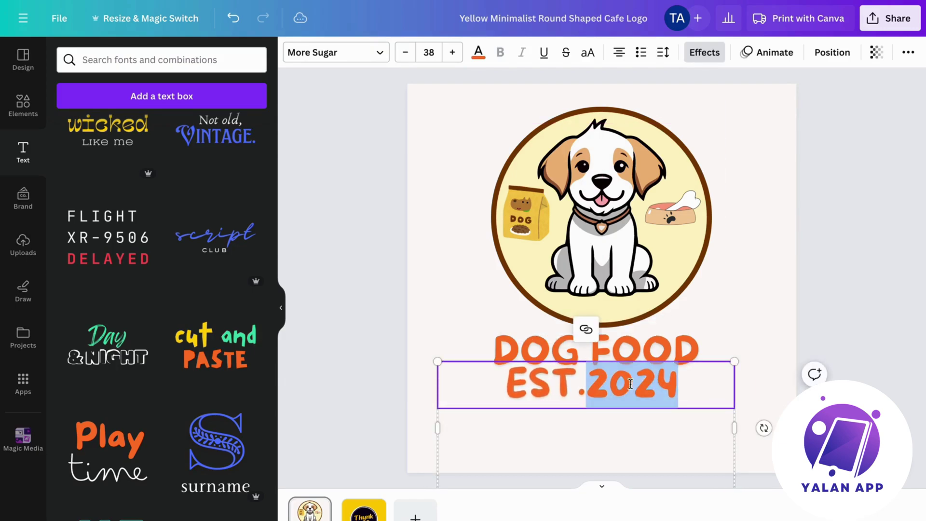
Step: Reduce the EST.2024 line to font size 22
triple_click(565, 395)
left_click(404, 52)
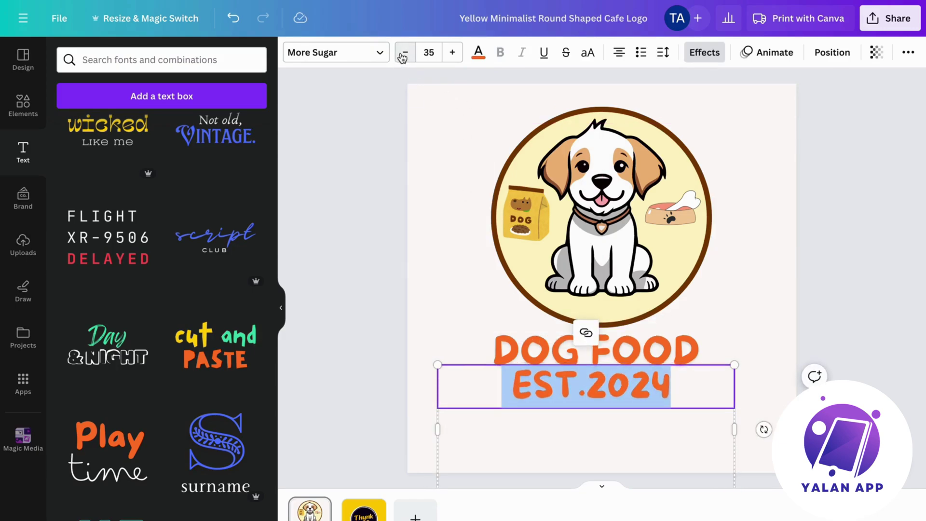
left_click(404, 52)
left_click(404, 52)
left_click(404, 52)
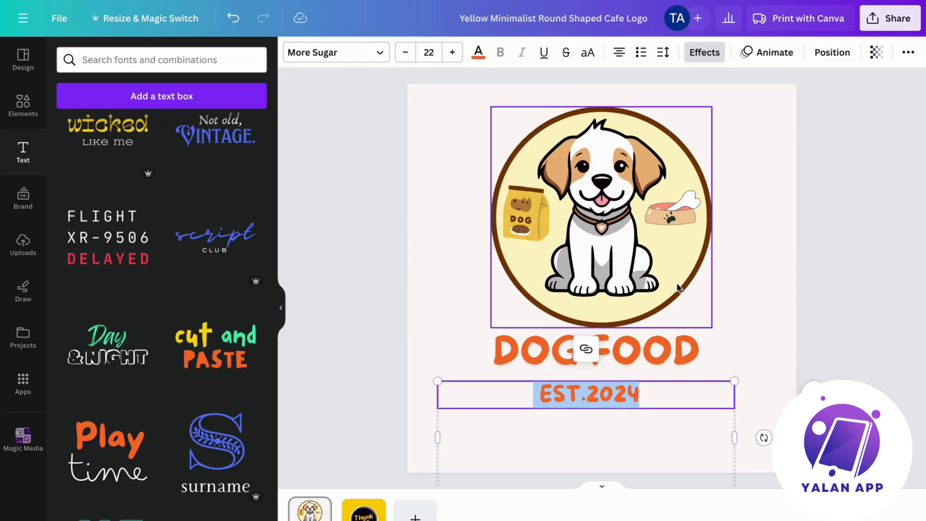
Step: Move DOG FOOD under the dog circle and tuck EST.2024 directly beneath it
left_click(683, 340)
left_click_drag(682, 341, 664, 358)
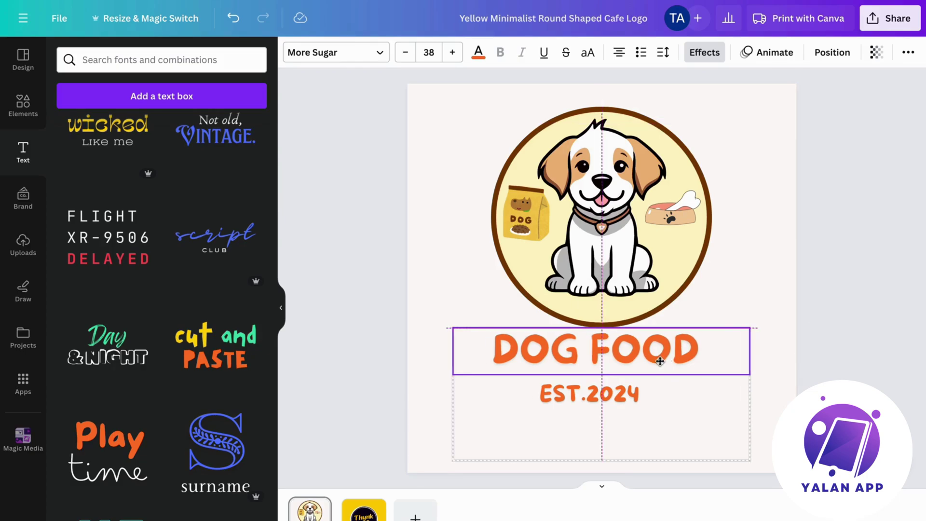
left_click(633, 401)
left_click_drag(621, 404, 623, 386)
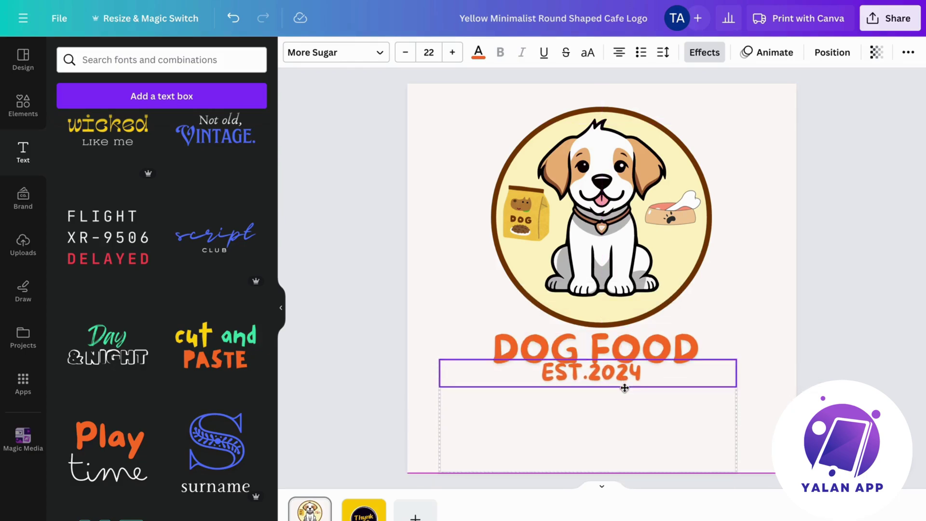
left_click(913, 263)
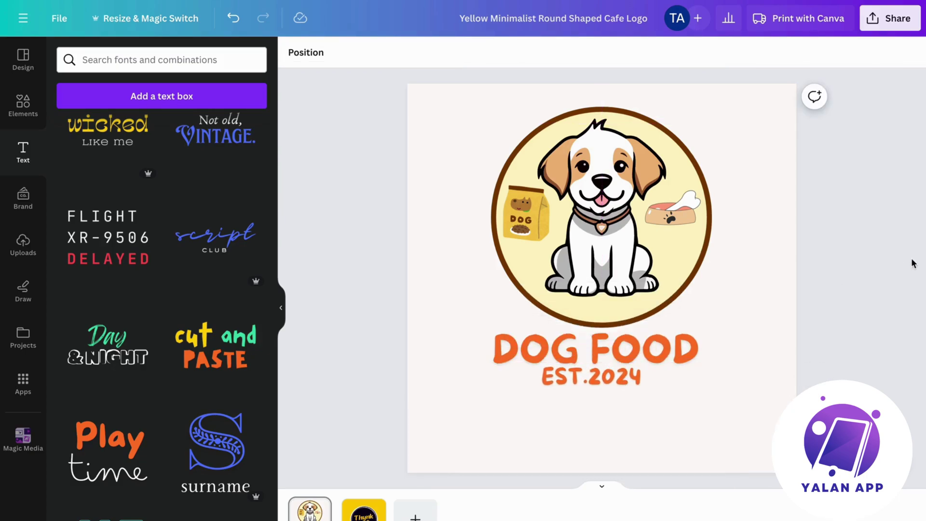
left_click(604, 381)
left_click_drag(603, 381, 606, 383)
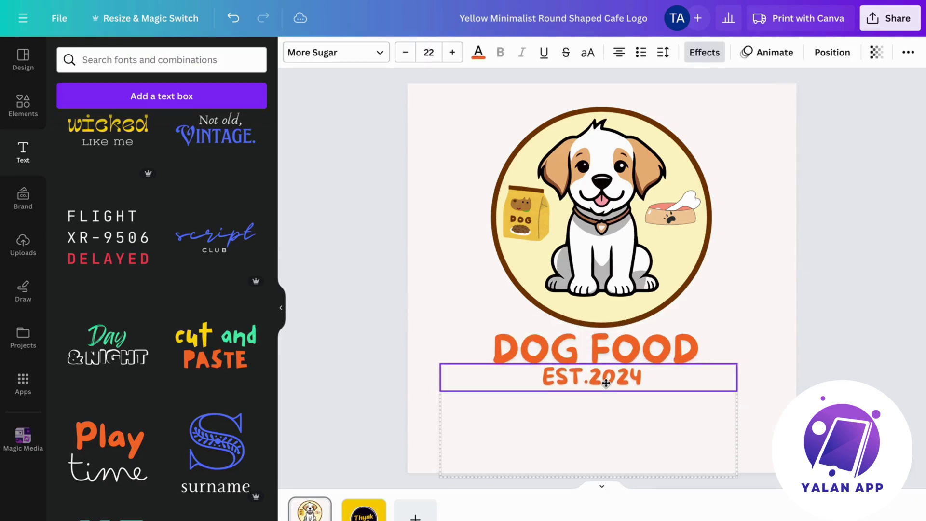
Step: Select EST.2024 apart from its group, then select the DOG FOOD text for editing
left_click(875, 169)
left_click(645, 381)
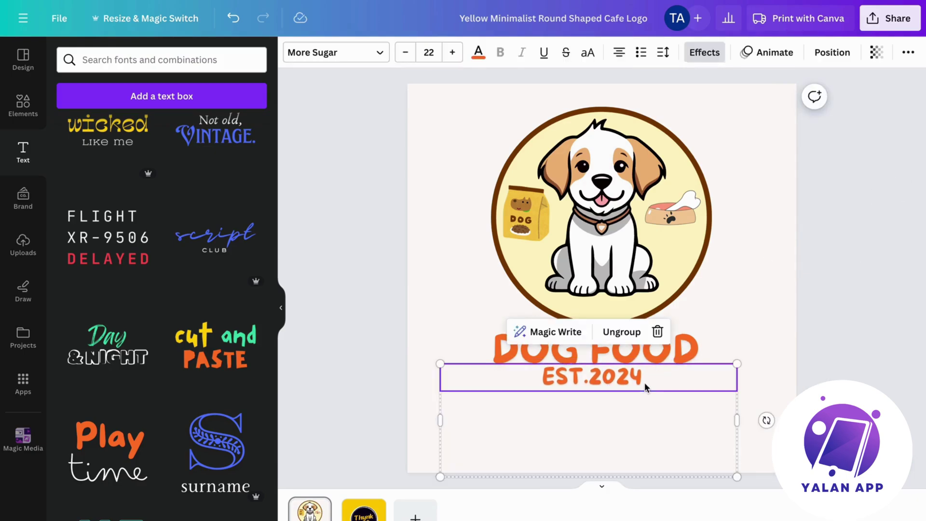
left_click(644, 383)
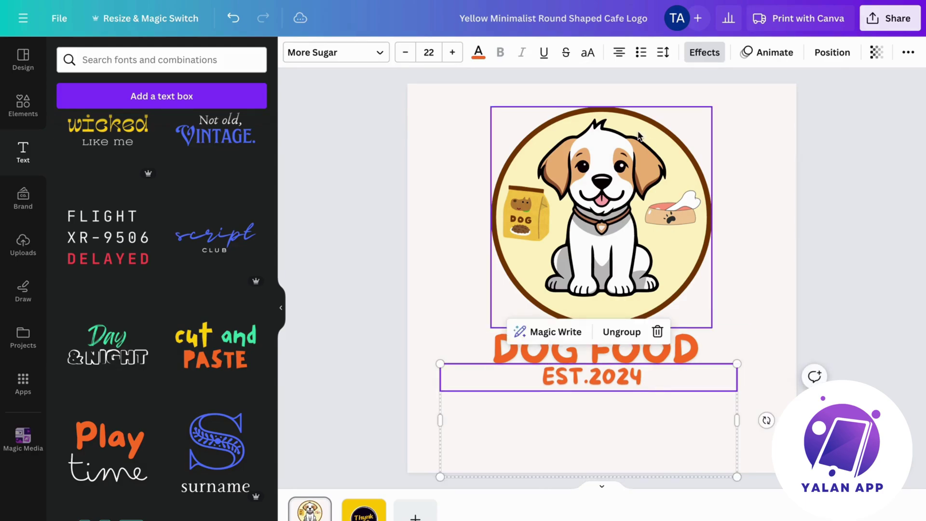
left_click(690, 342)
left_click(689, 344)
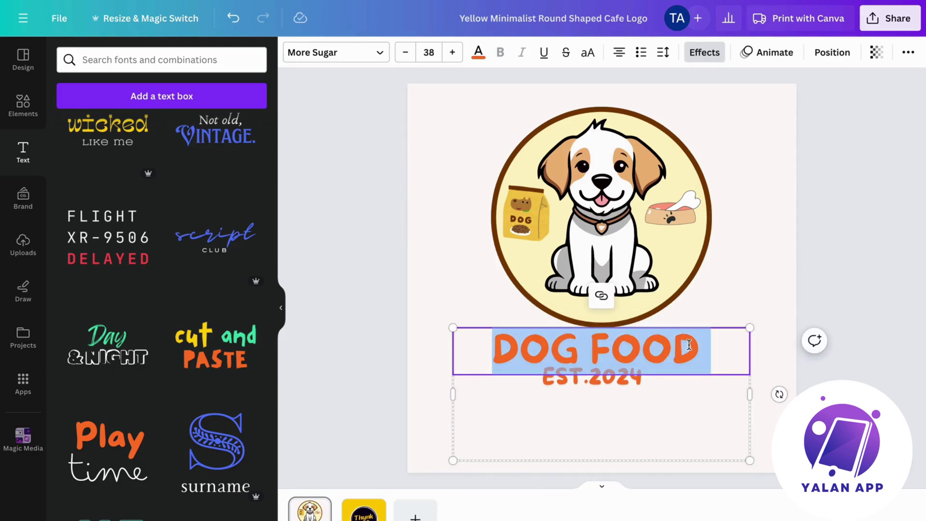
Step: Recolour DOG FOOD and EST.2024 with the dark brown document swatch, replacing the orange
left_click(479, 54)
left_click(180, 362)
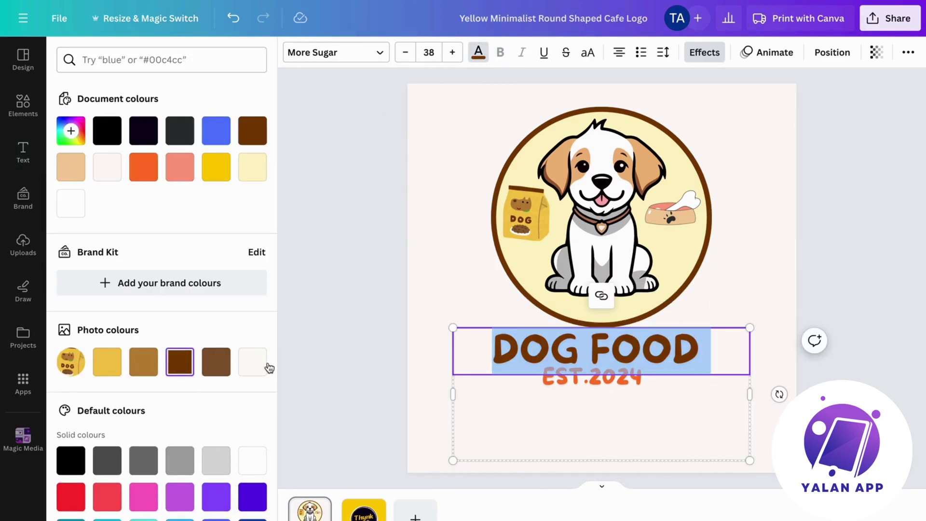
double_click(572, 381)
left_click(253, 131)
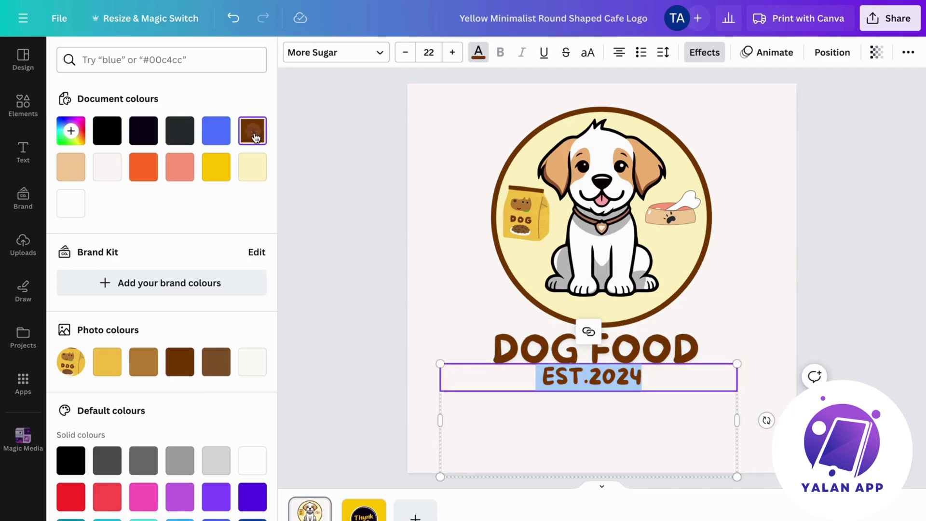
key("Escape")
left_click(835, 251)
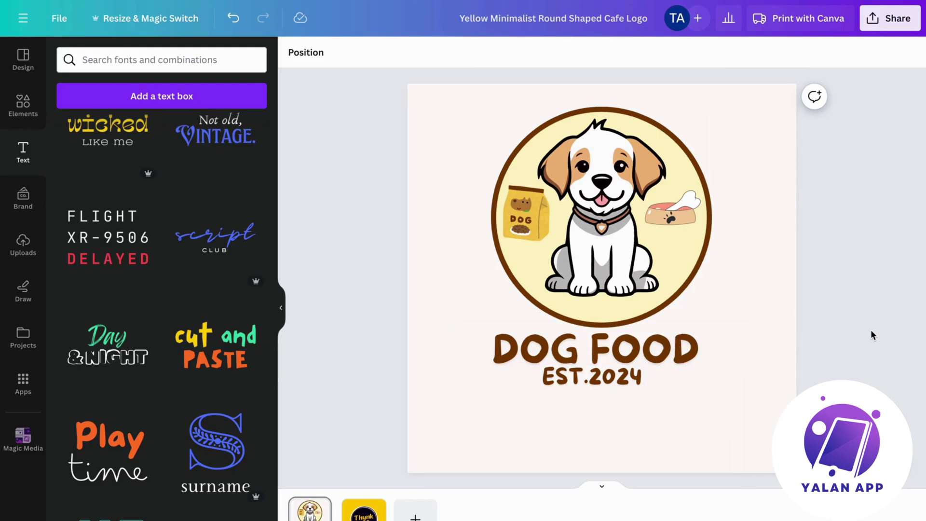
Step: Delete the leftover Thynk Cafe page from the design
left_click(364, 510)
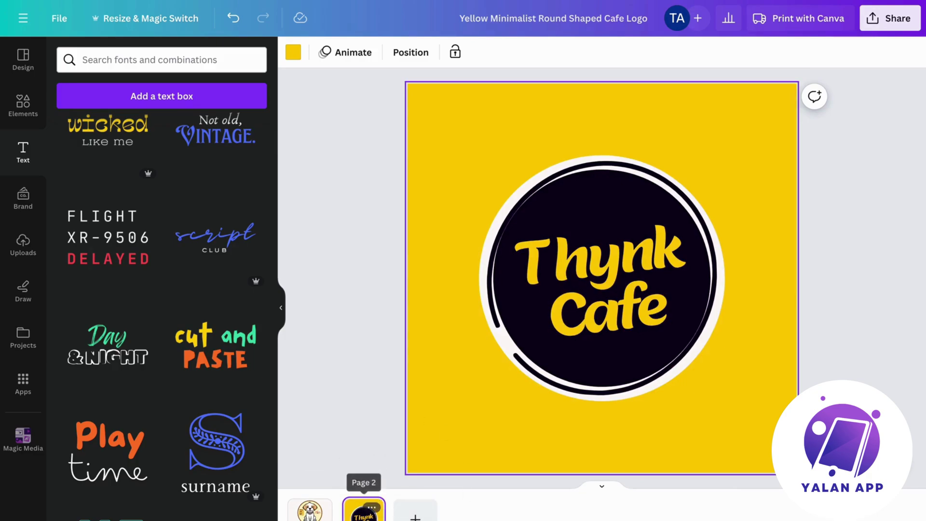
left_click(371, 508)
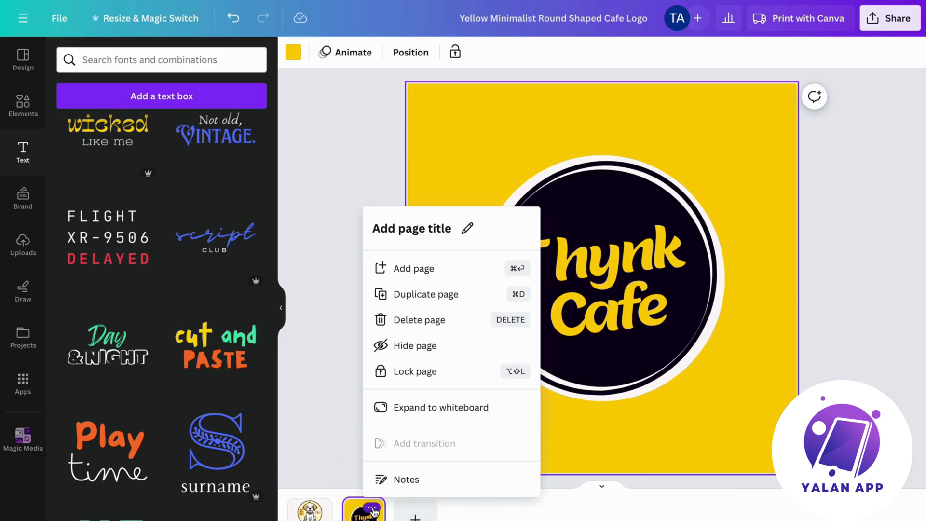
left_click(416, 320)
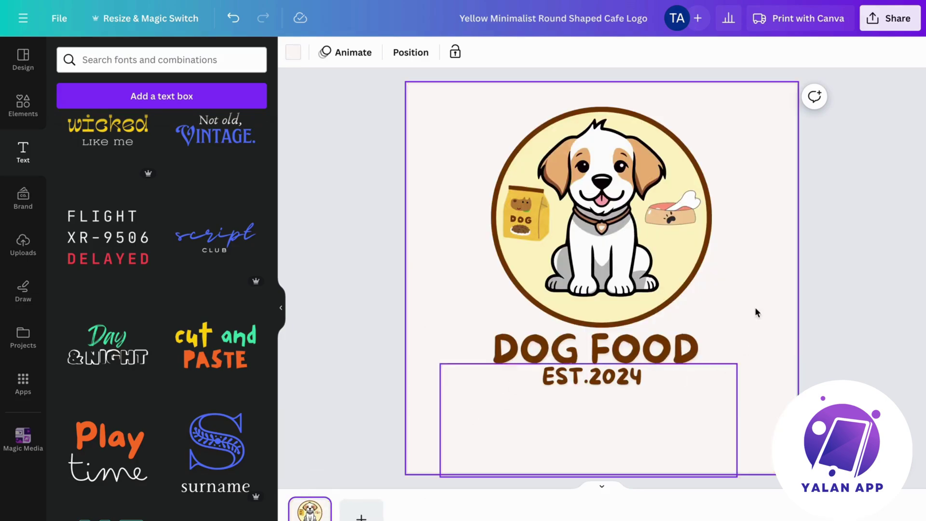
left_click(839, 266)
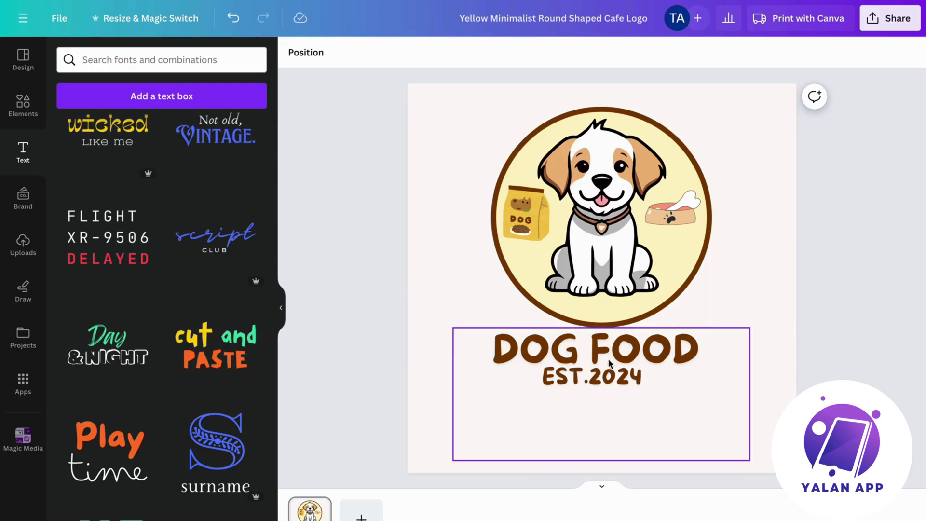
Step: Nudge EST.2024 slightly lower and to the right
left_click(605, 386)
left_click_drag(605, 387, 612, 389)
left_click(875, 283)
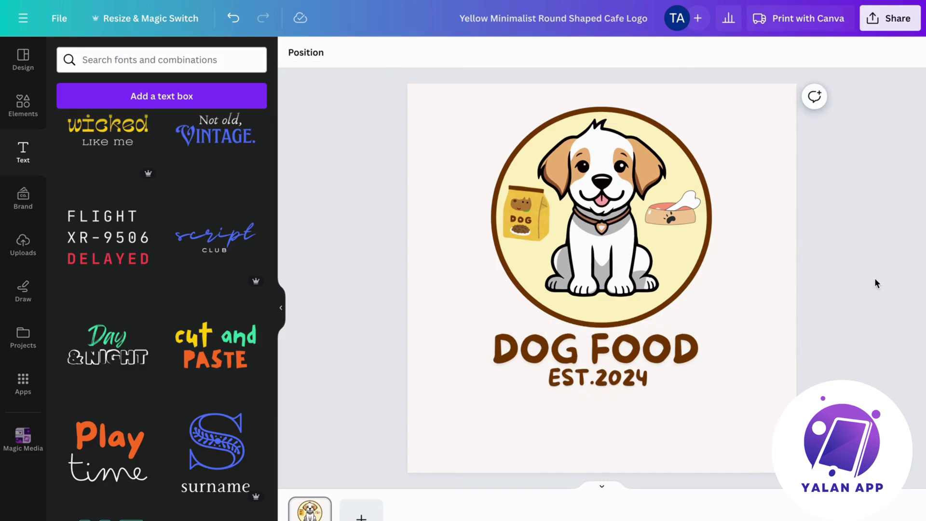
left_click(890, 18)
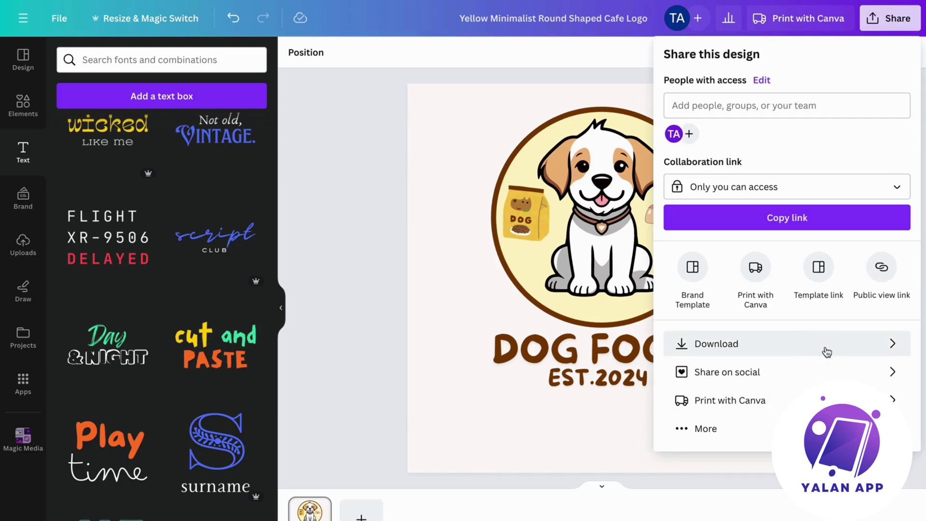
left_click(339, 235)
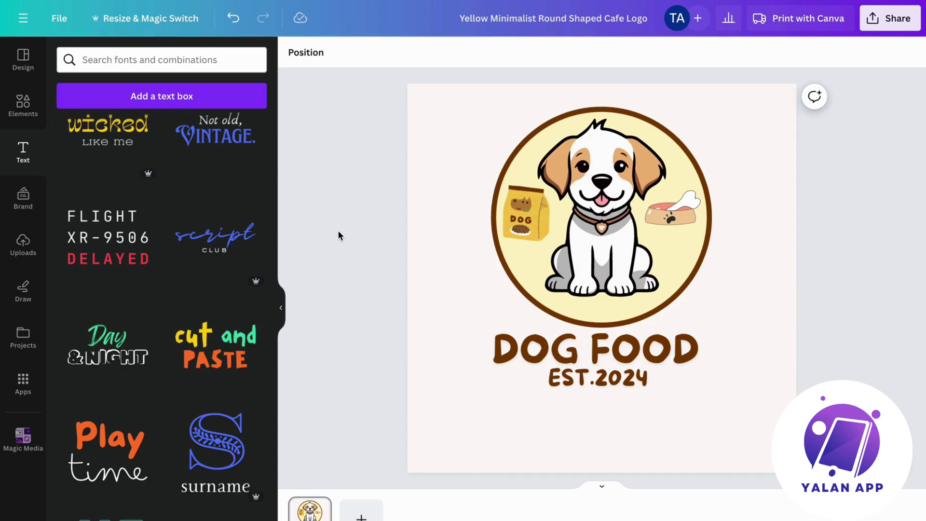
Step: Retitle the design 'LOGO FOR DOG FOOD SHOP', fixing the mistyped final letter
left_click(563, 22)
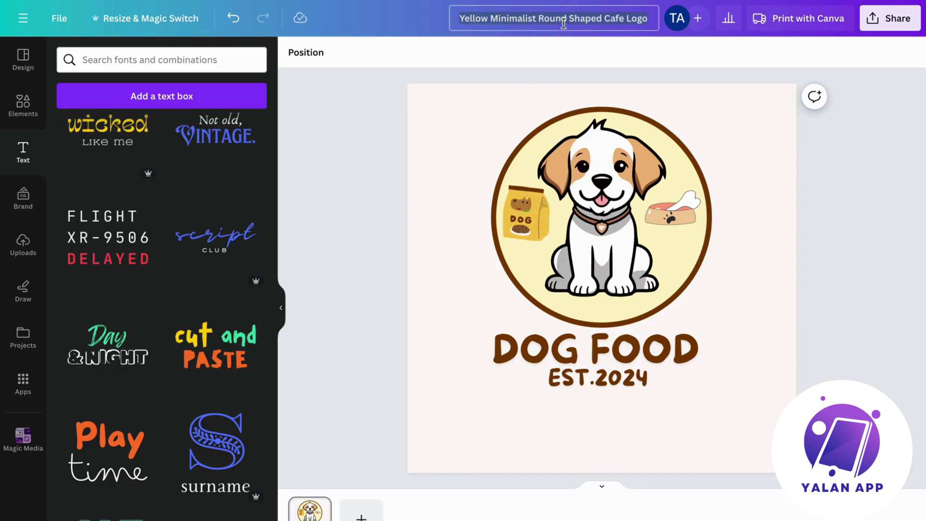
type("LOGO FOR")
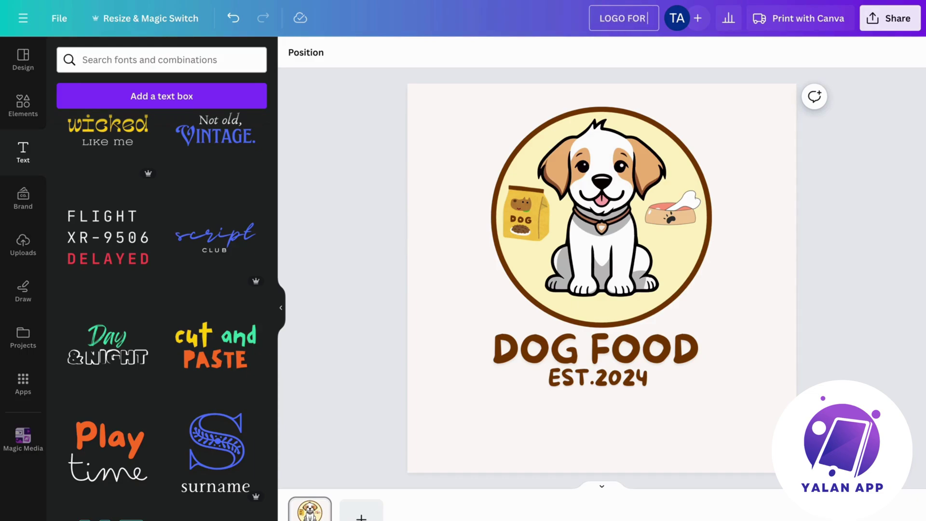
type(" DOG FOOD SHOO")
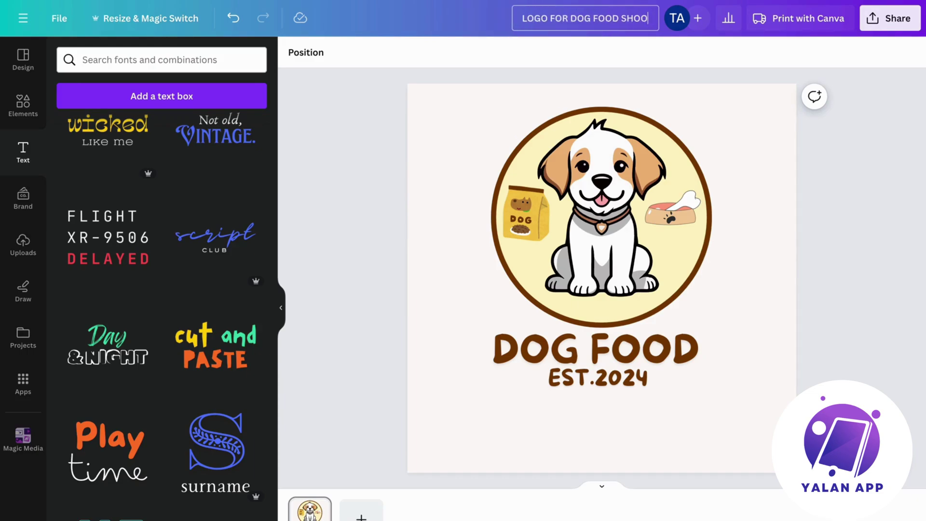
key("BackSpace")
type("P")
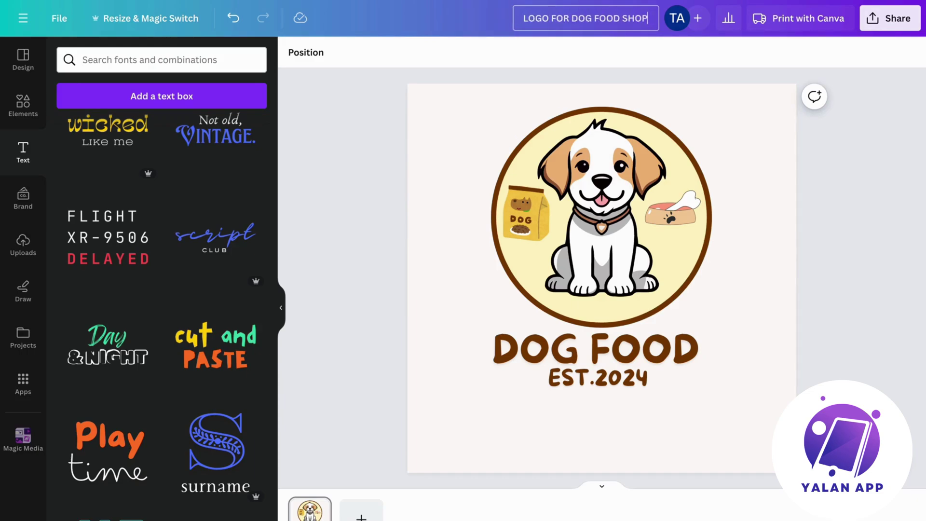
left_click(889, 125)
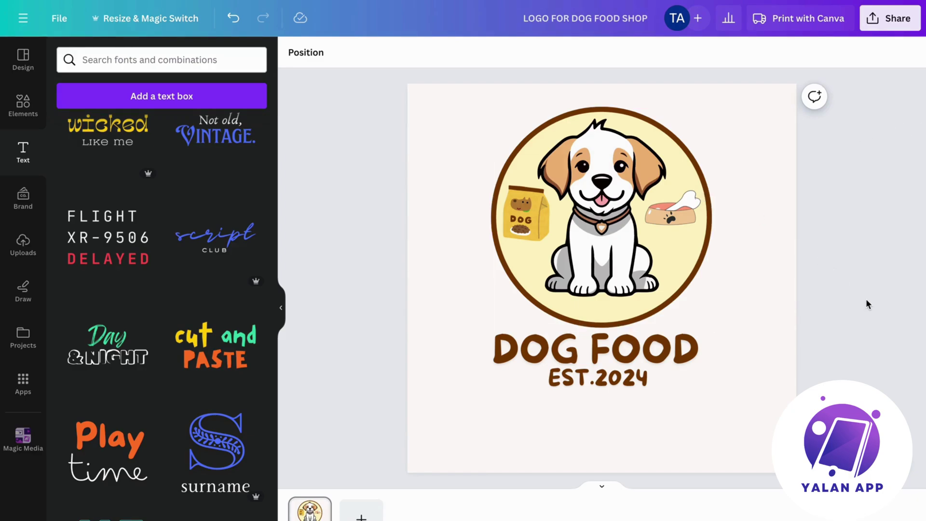